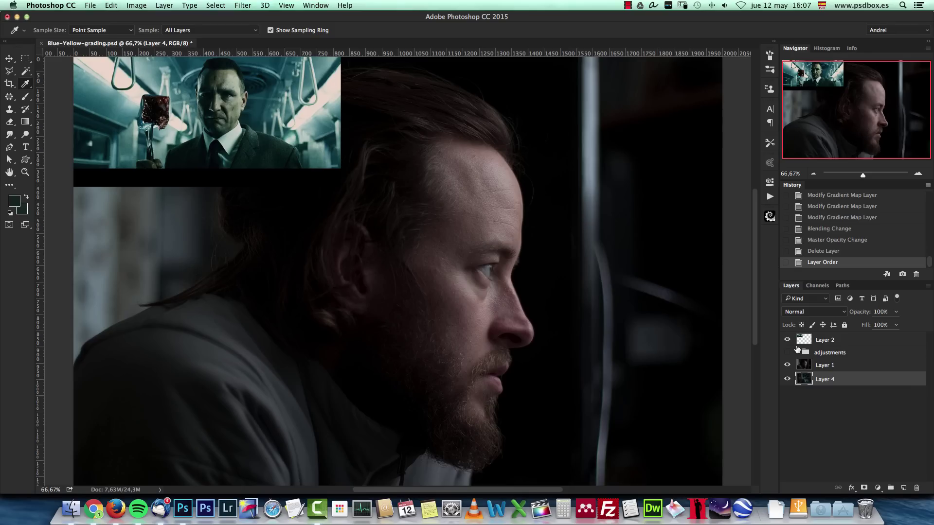
- Show the adjustments group to preview the finished colour grade on the portrait, and hide it again
left_click(836, 355)
left_click(788, 353)
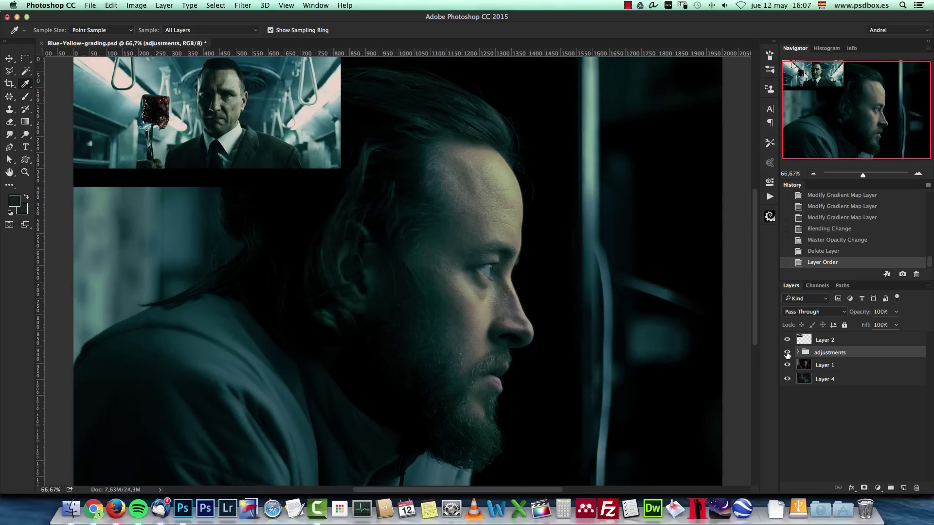
left_click(787, 352)
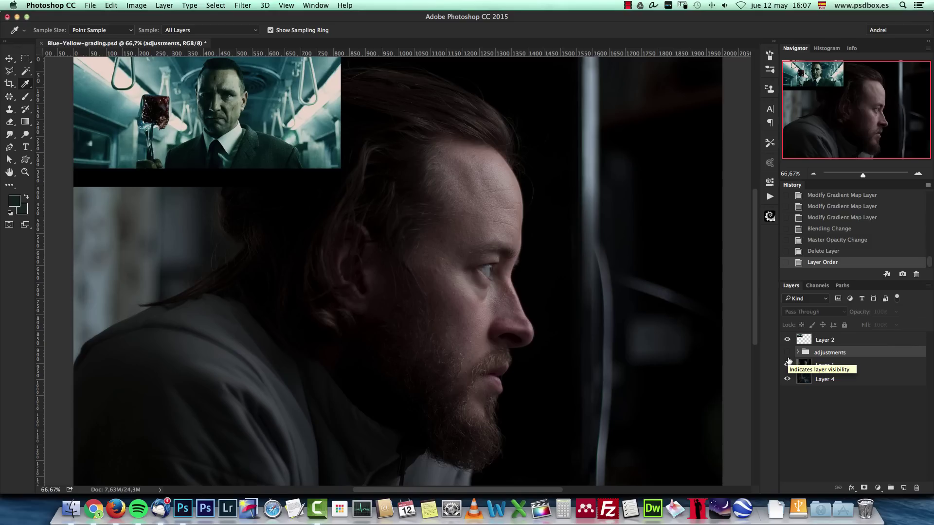
- Make the ungraded portrait on Layer 1 the active layer
left_click(875, 365)
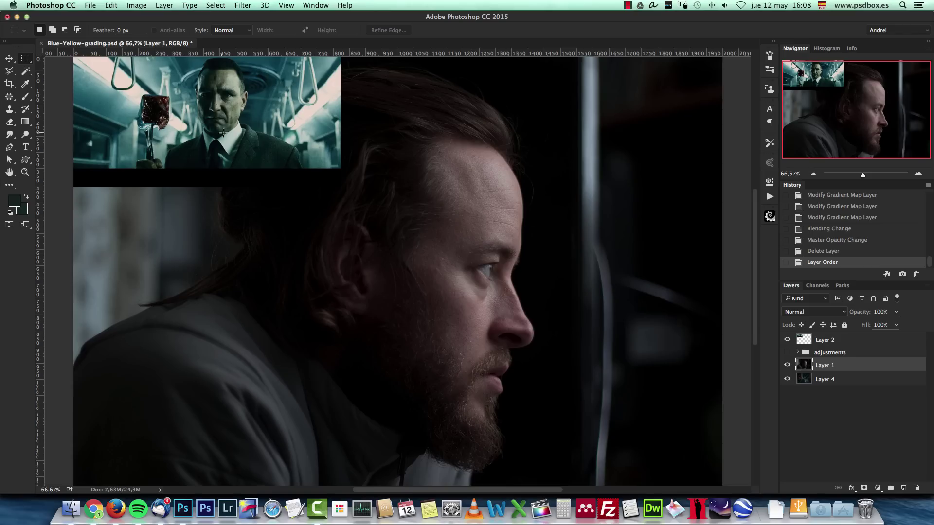
left_click(11, 58)
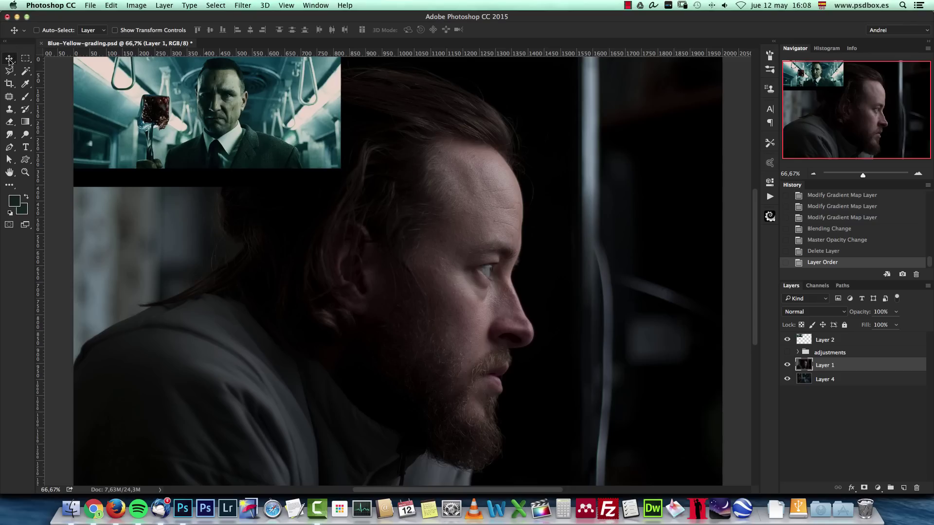
left_click(805, 410)
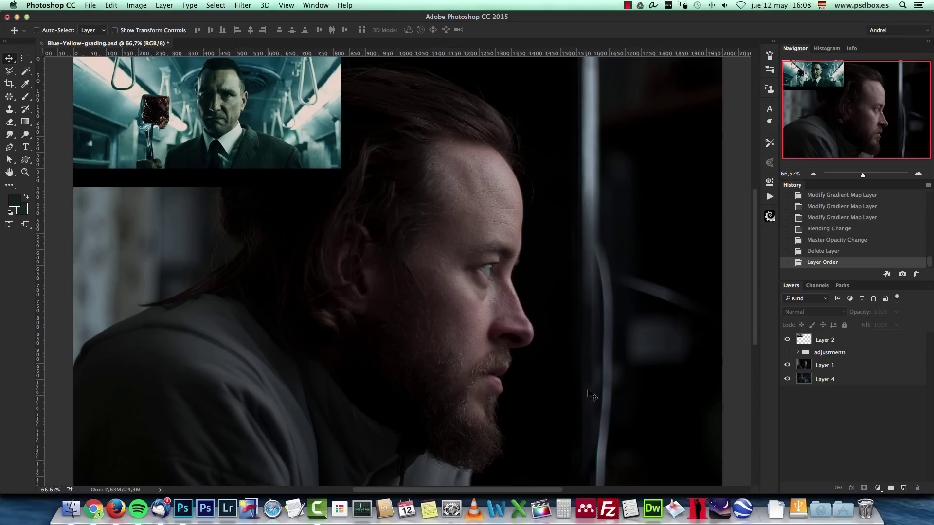
left_click(844, 366)
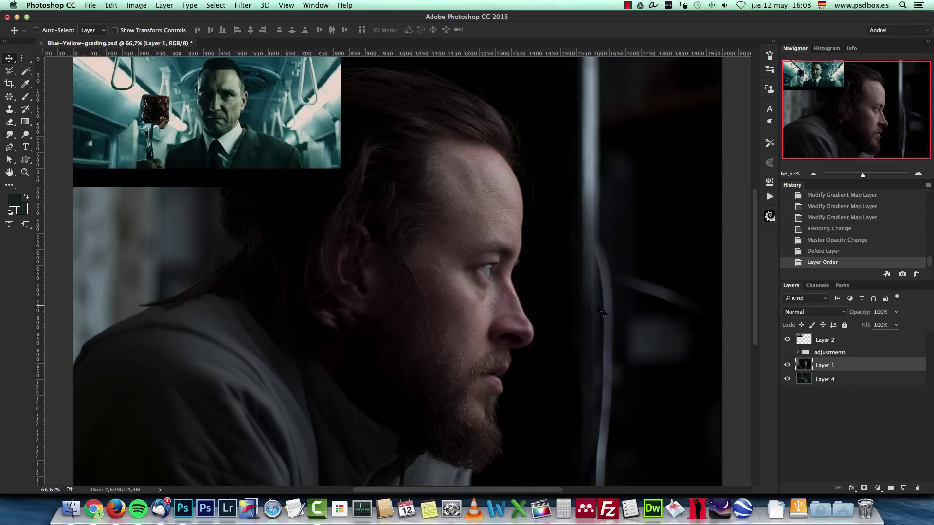
- Prepare the Eyedropper for reading the movie still at 100% and display the Info colour readout
key("super+plus")
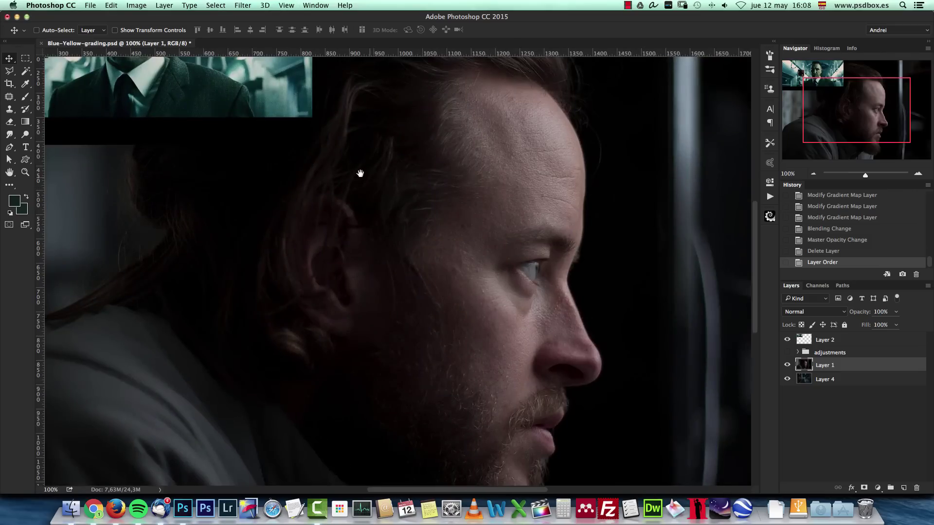
scroll(360, 174, "up", 8)
scroll(360, 174, "left", 7)
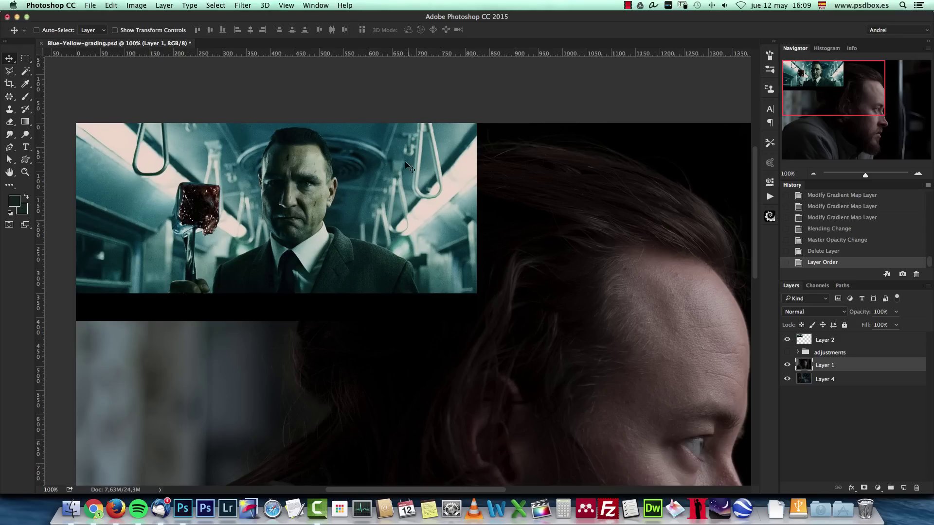
left_click(26, 84)
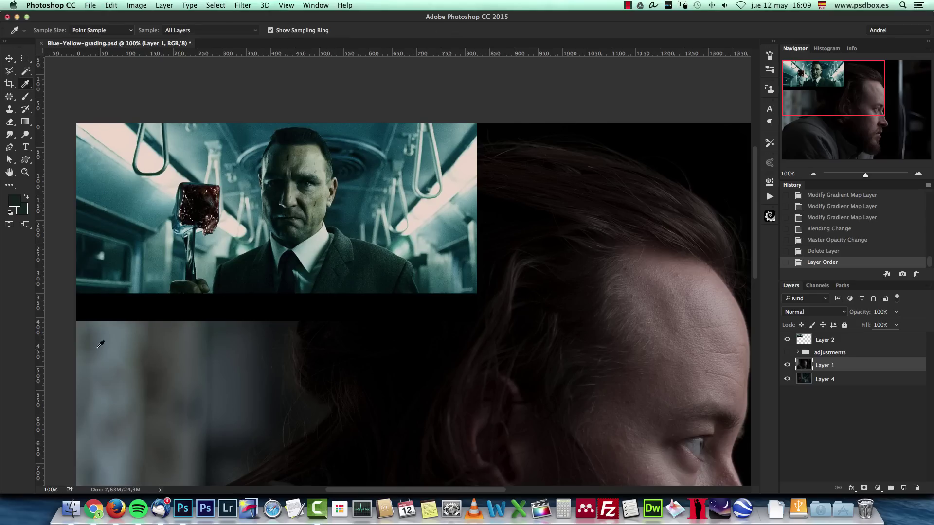
left_click_drag(27, 85, 53, 86)
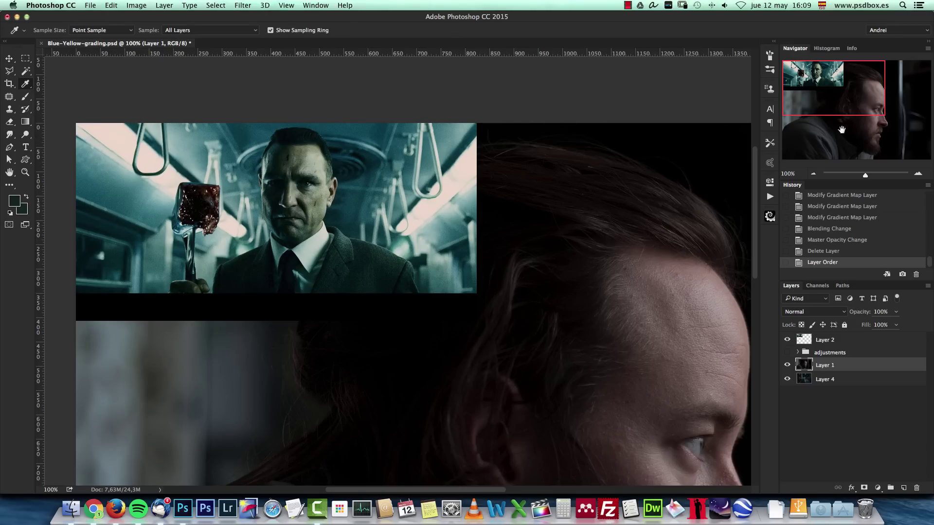
left_click(852, 48)
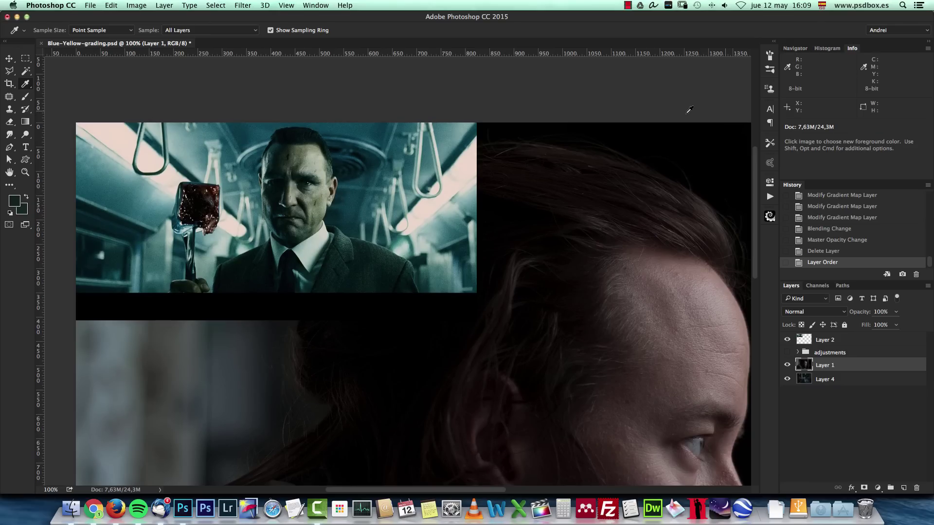
left_click(315, 6)
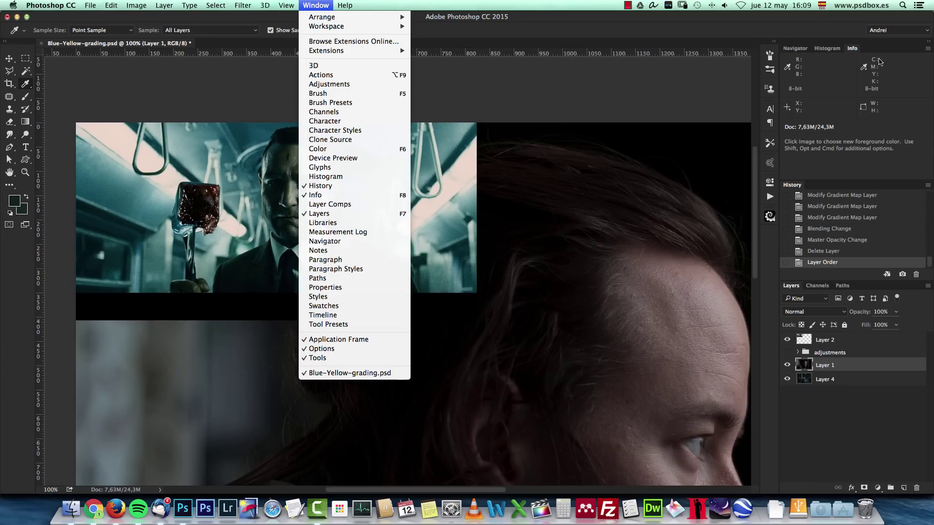
left_click(829, 37)
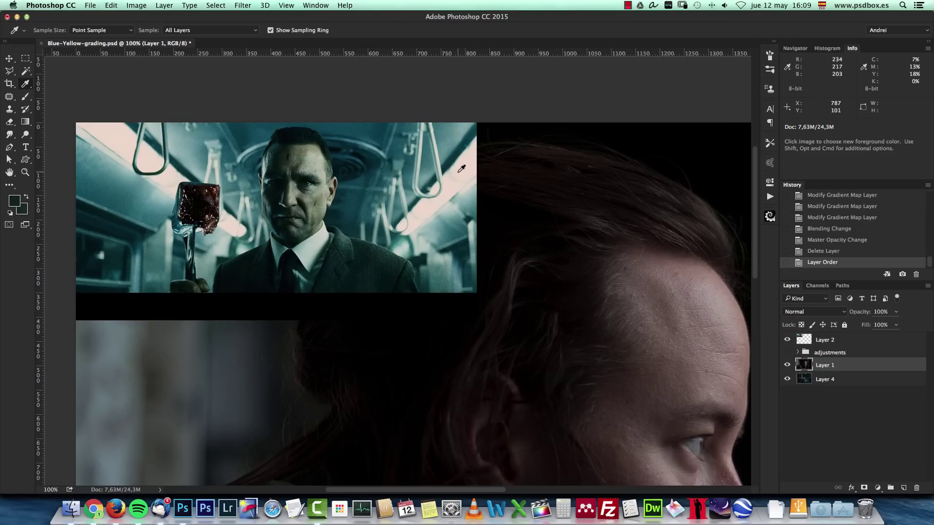
- Sample a bright highlight in the movie still and examine its colour in the Color Picker without changing it
left_click_drag(145, 154, 146, 157)
left_click(15, 203)
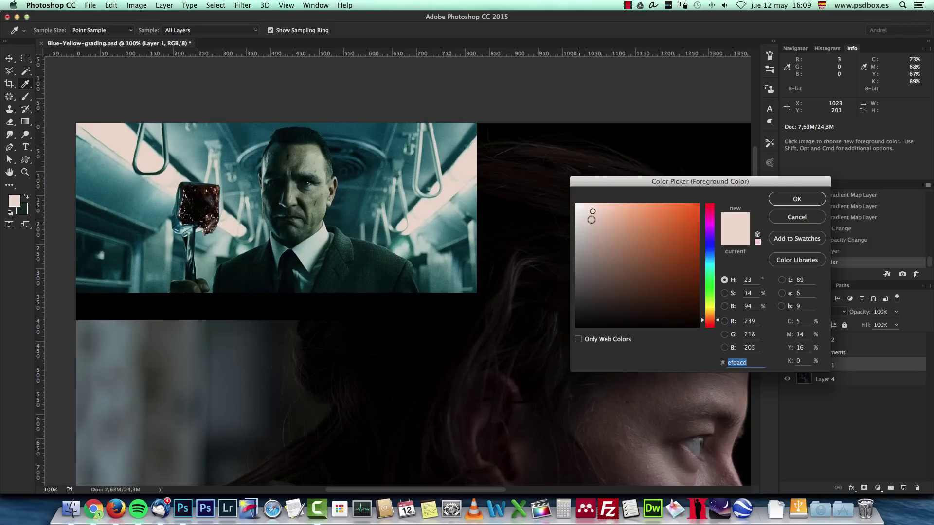
left_click(786, 218)
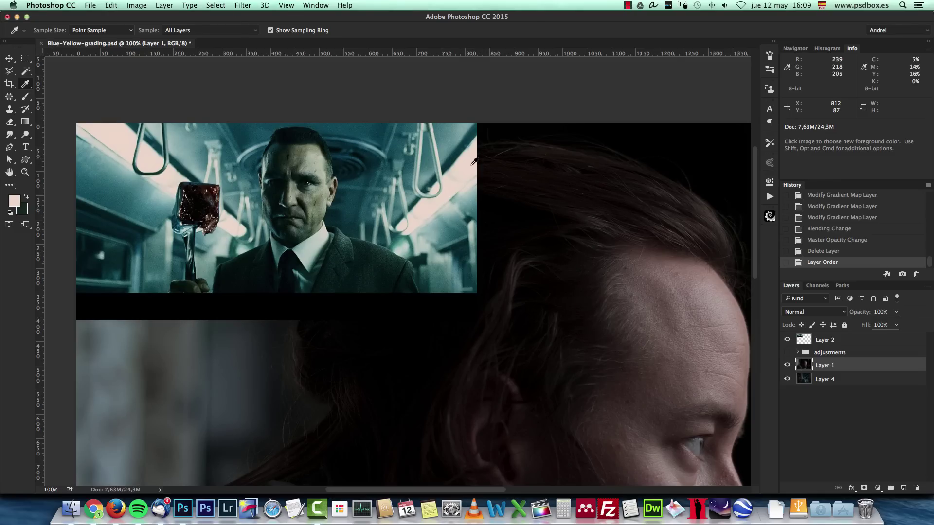
left_click(14, 200)
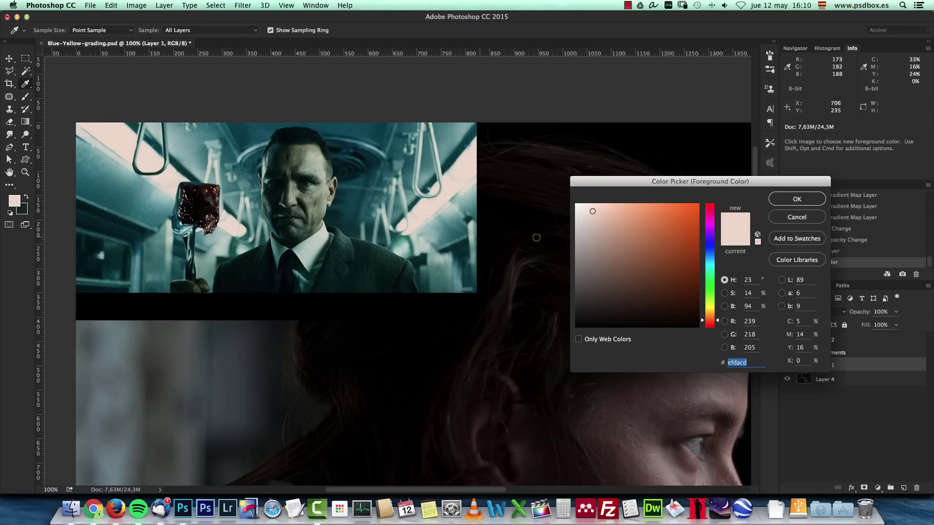
left_click(794, 219)
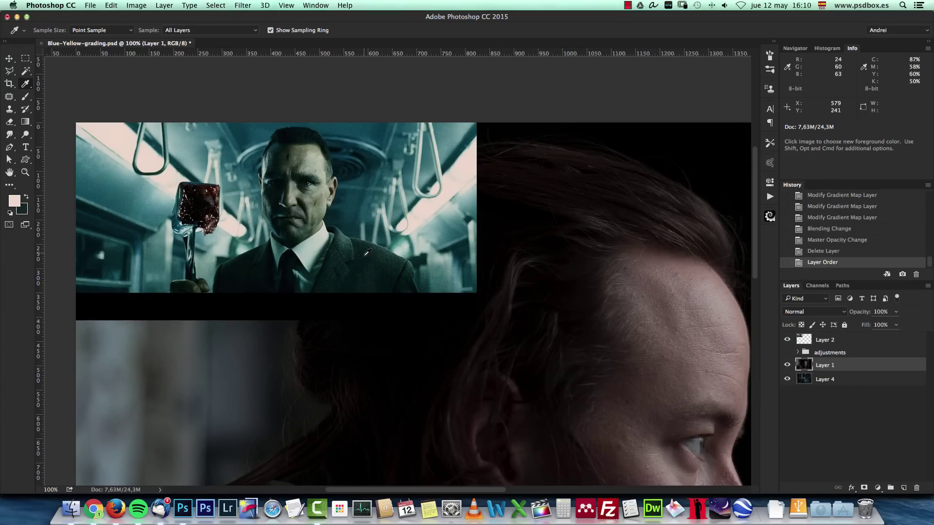
- Sample a dark shadow on the suited man's tie in the movie still and examine its colour values
left_click(289, 252)
left_click(18, 201)
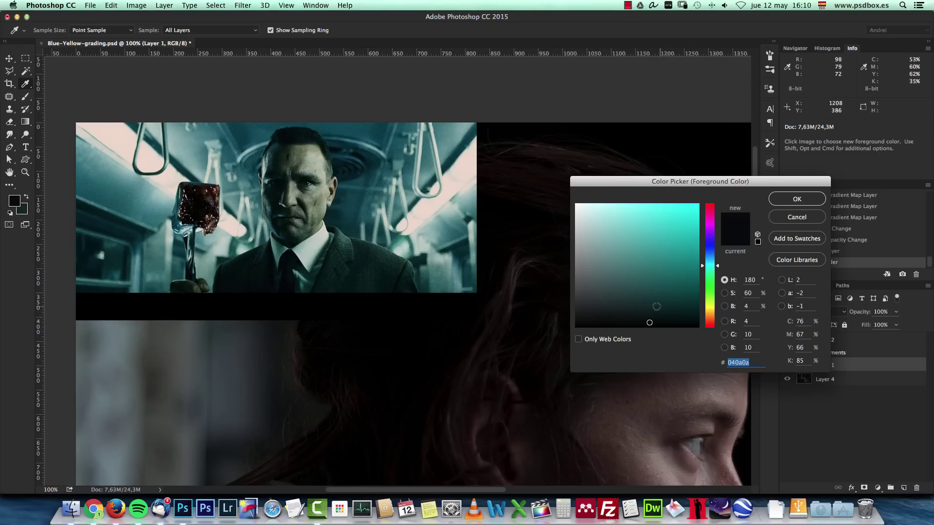
left_click(801, 221)
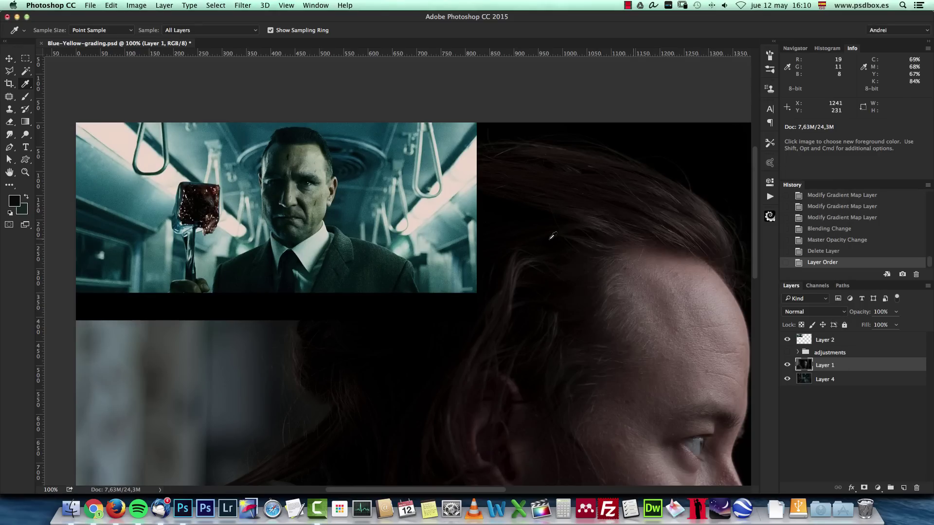
- Examine the colours of the man's forehead, the red meat and the dark background in the movie still, and cancel the Color Picker
left_click(310, 152)
left_click(14, 200)
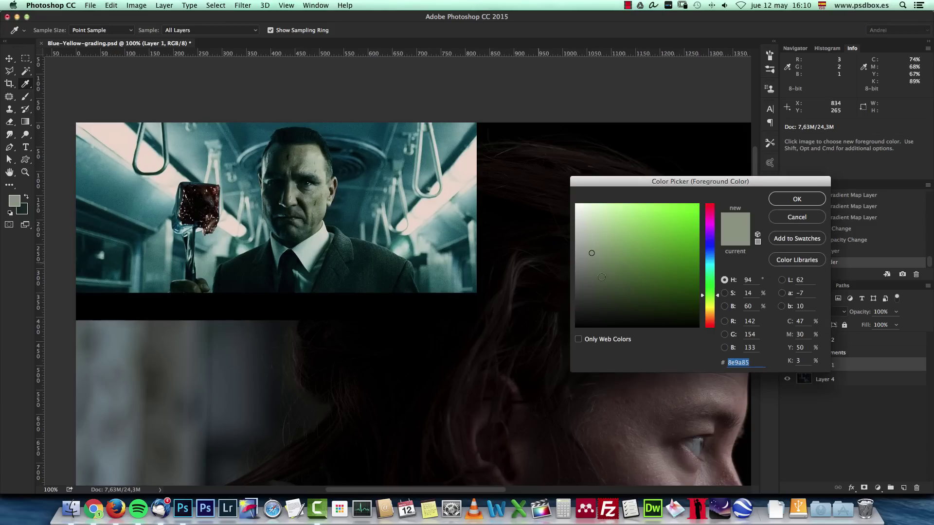
left_click(311, 156)
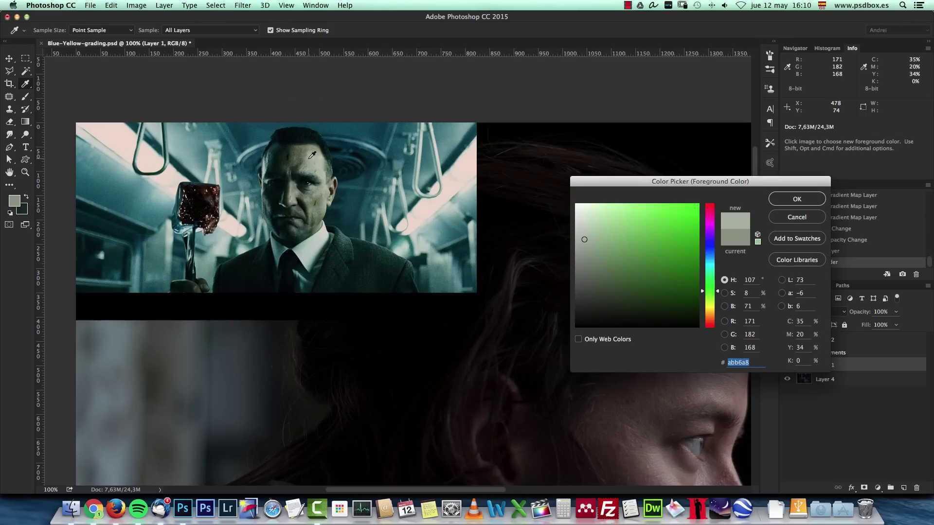
left_click_drag(309, 162, 308, 164)
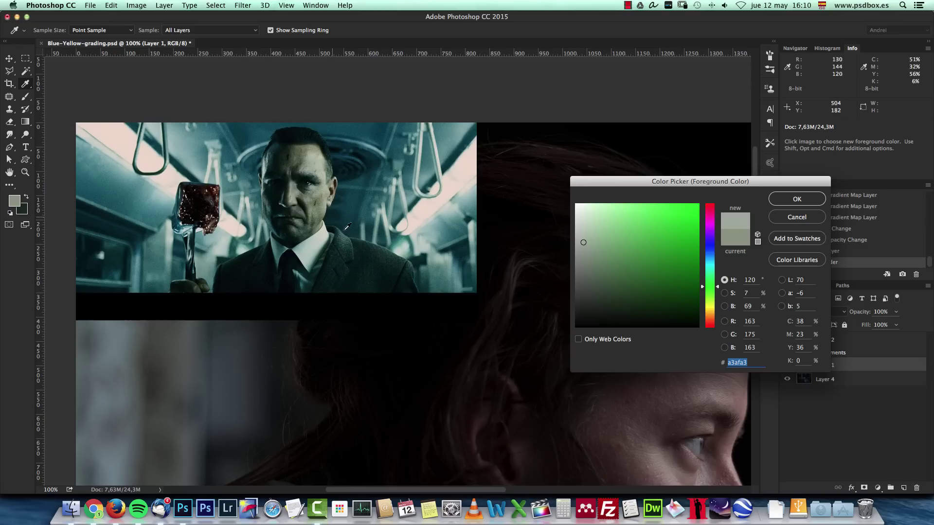
left_click(208, 184)
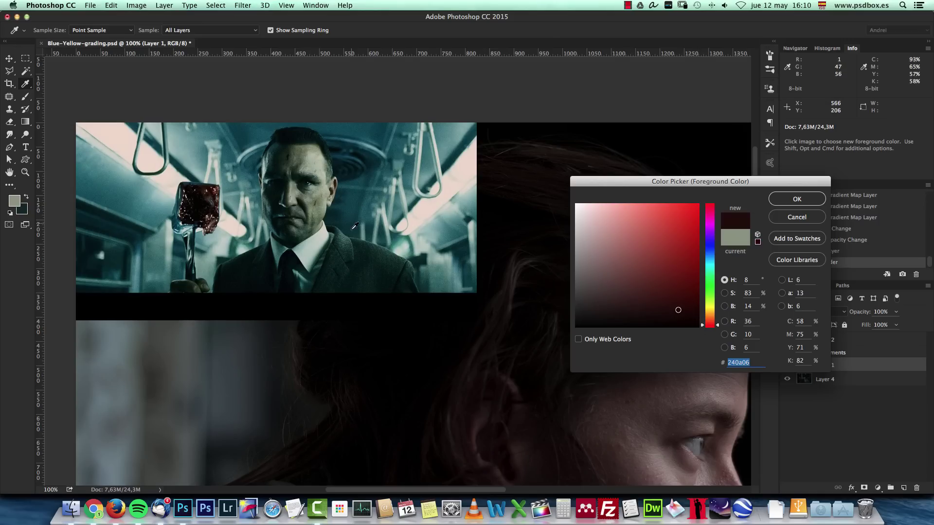
left_click(353, 206)
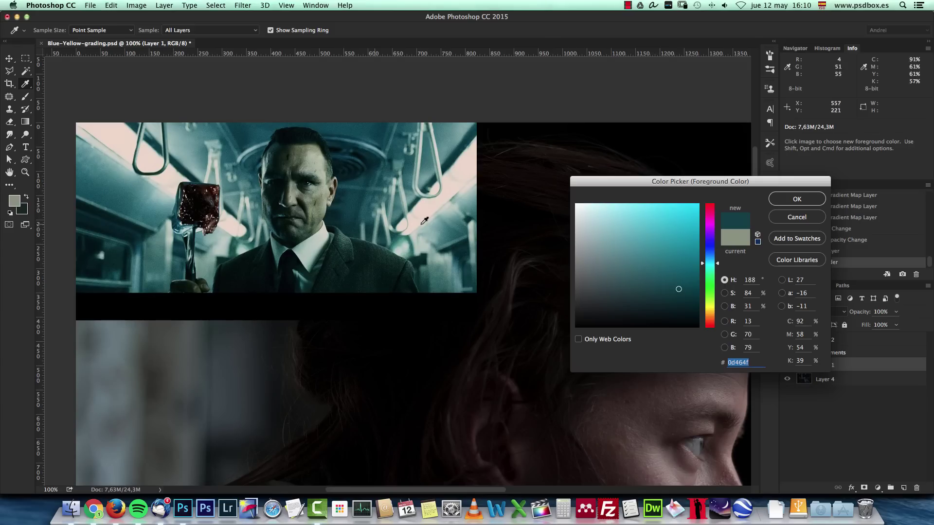
left_click(810, 224)
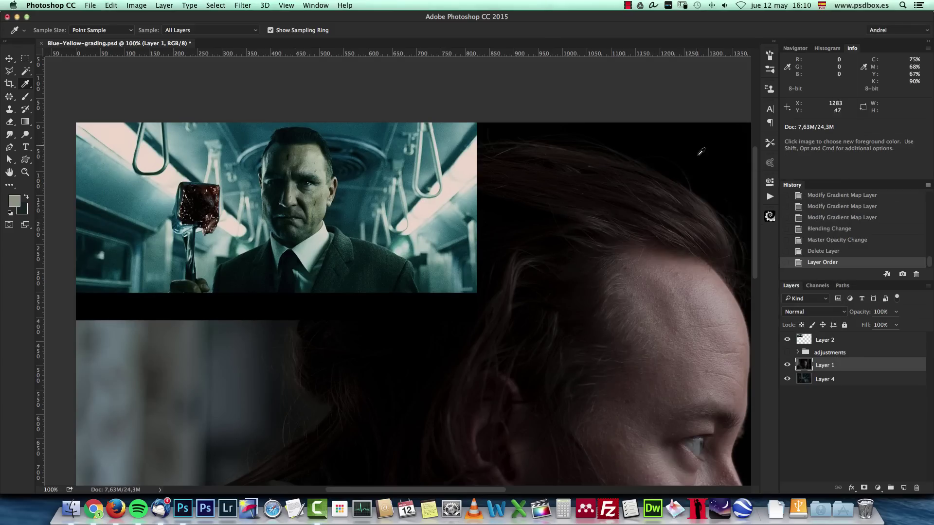
- Add a Curves adjustment layer above Layer 2 and clip it to that layer containing the movie still
left_click(794, 48)
left_click_drag(839, 100, 833, 117)
left_click(812, 174)
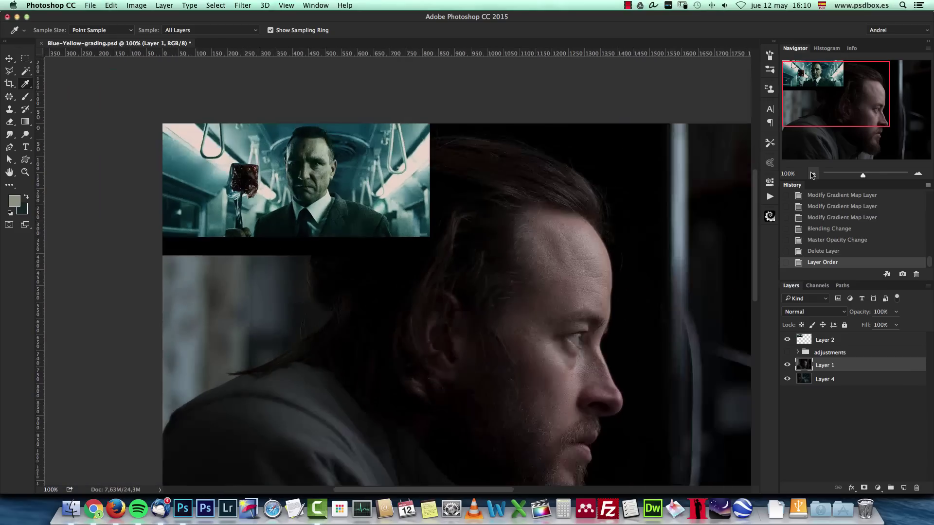
left_click_drag(538, 277, 458, 219)
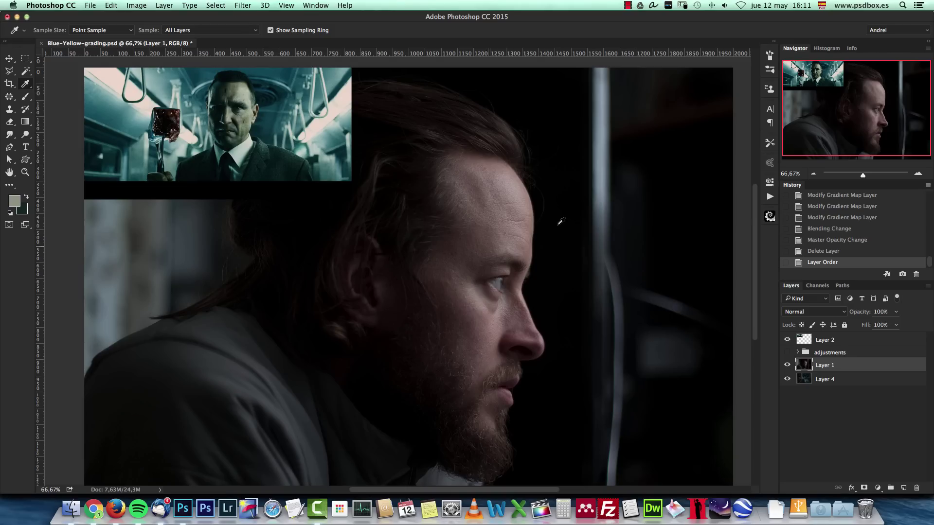
left_click(918, 174)
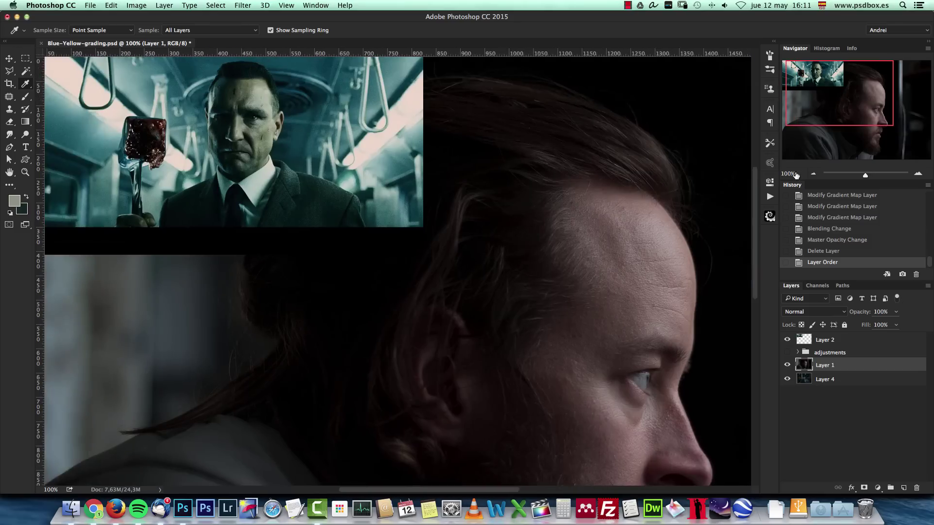
left_click(813, 174)
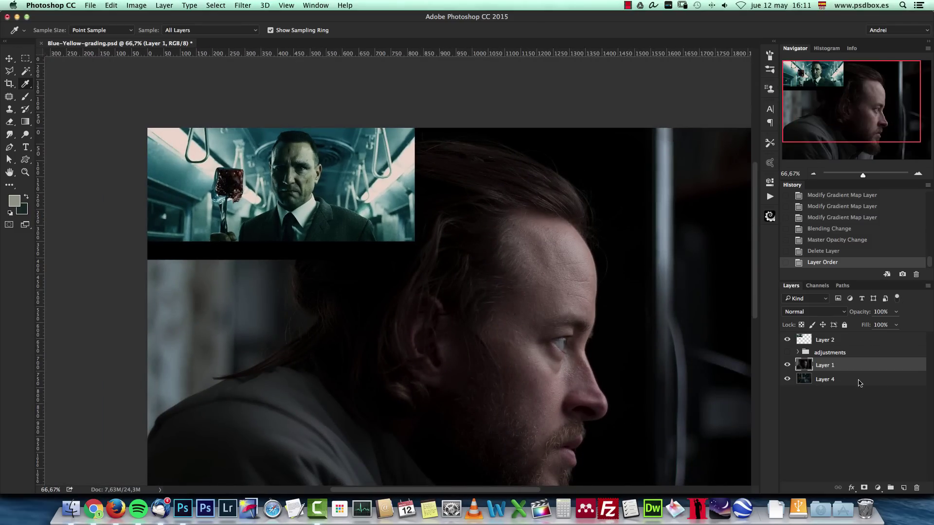
left_click(851, 341)
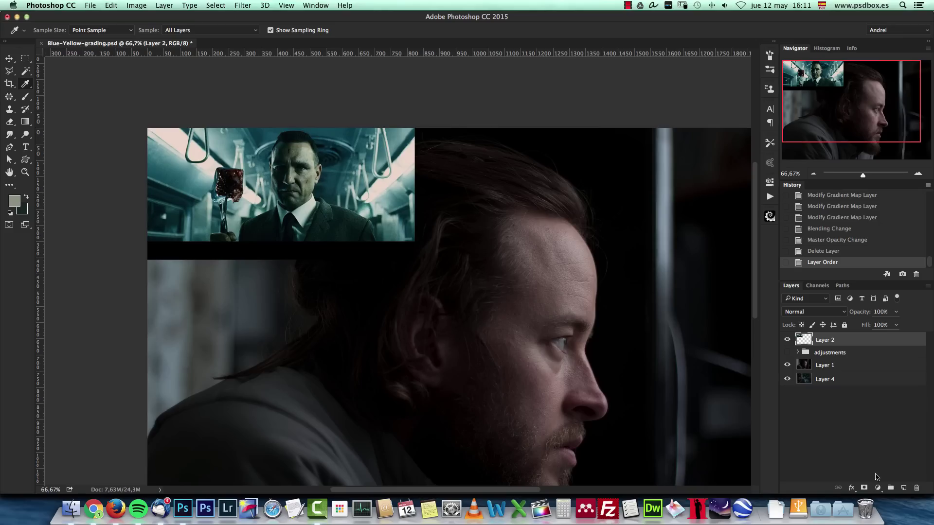
left_click(878, 487)
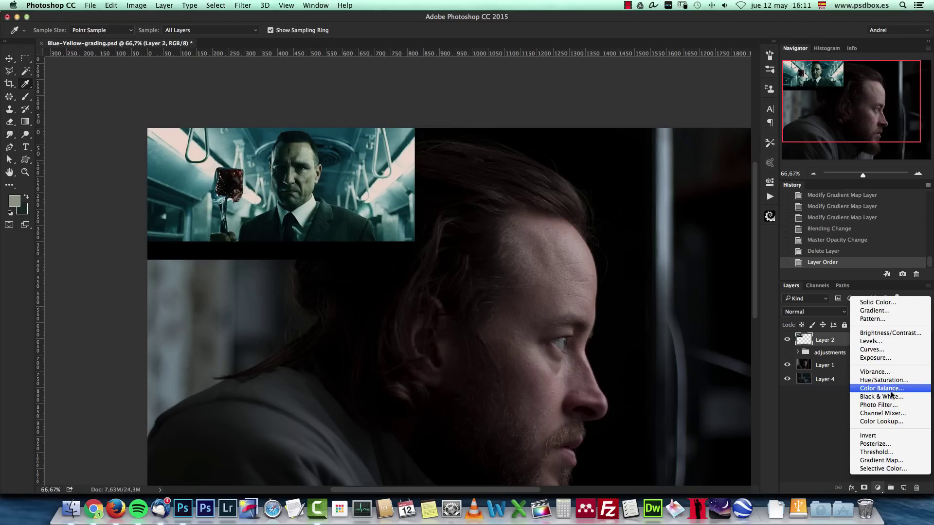
left_click(877, 361)
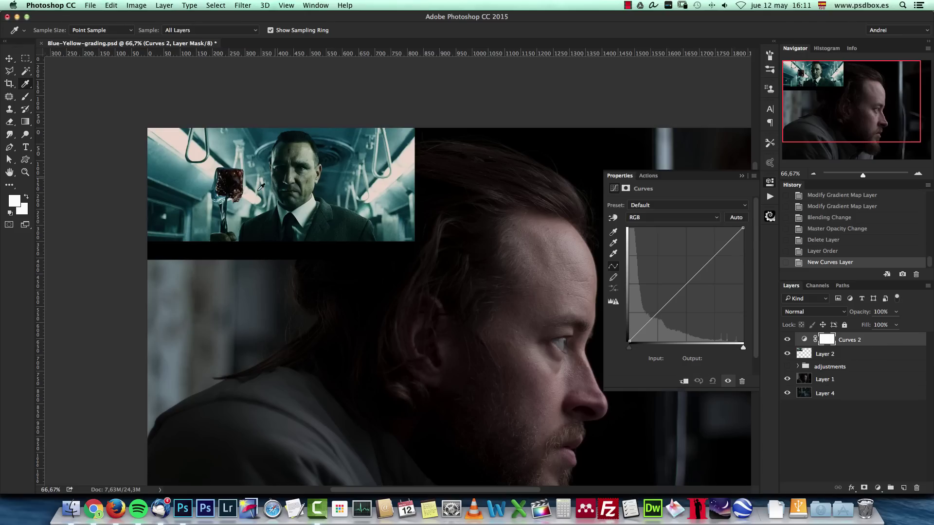
left_click(884, 341, "alt")
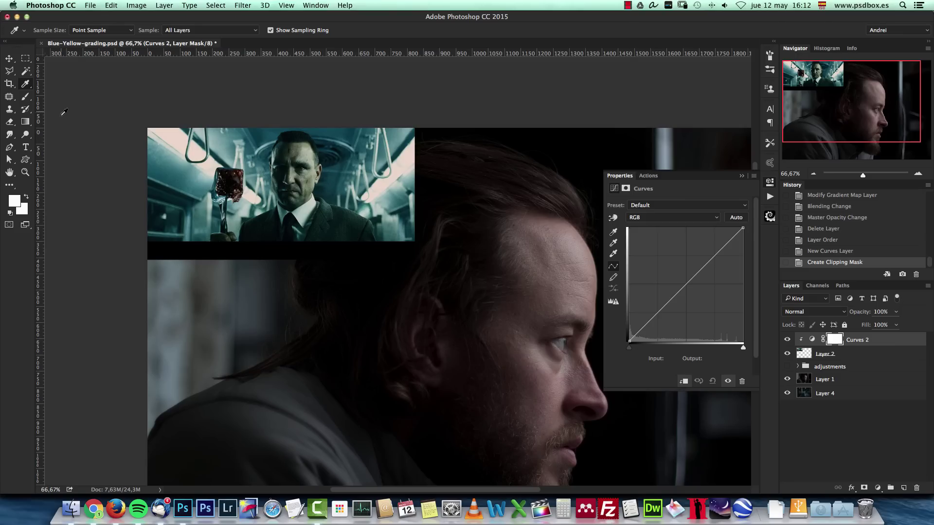
left_click(613, 219)
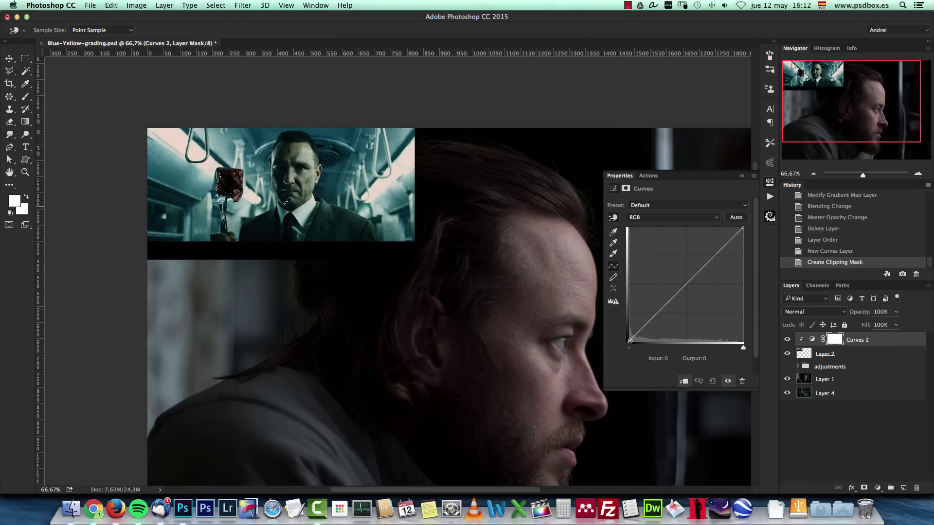
key("super+plus")
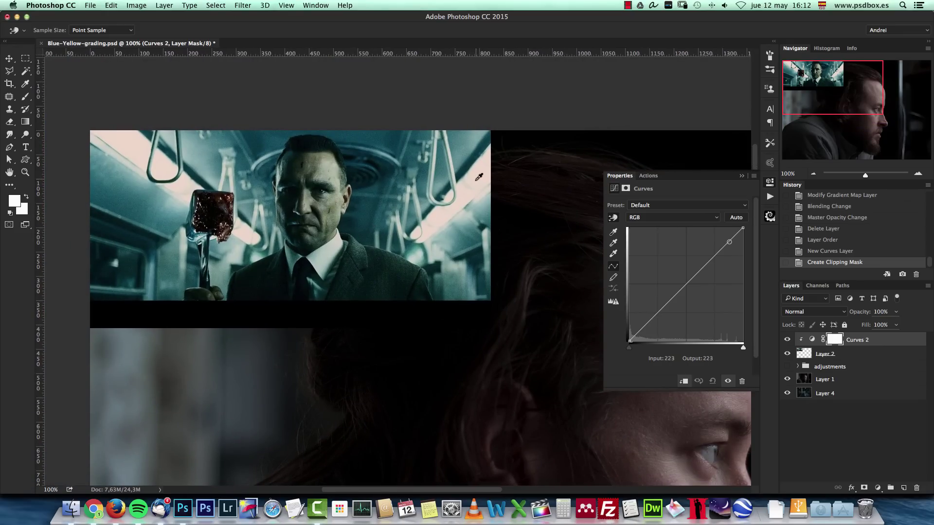
left_click(482, 170)
key("super+z")
left_click(26, 84)
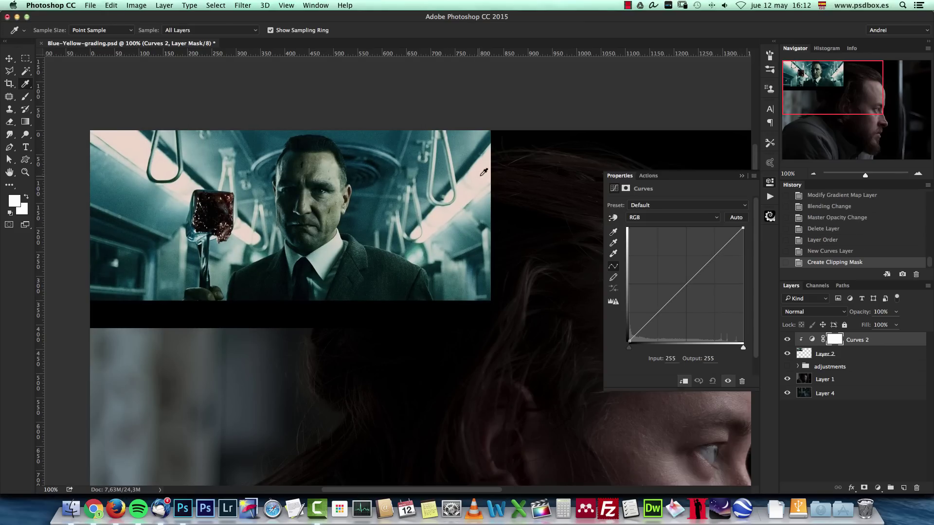
- Set the foreground colour to efdacd, sampled from the bright light in the movie still
left_click(813, 339)
left_click(17, 204)
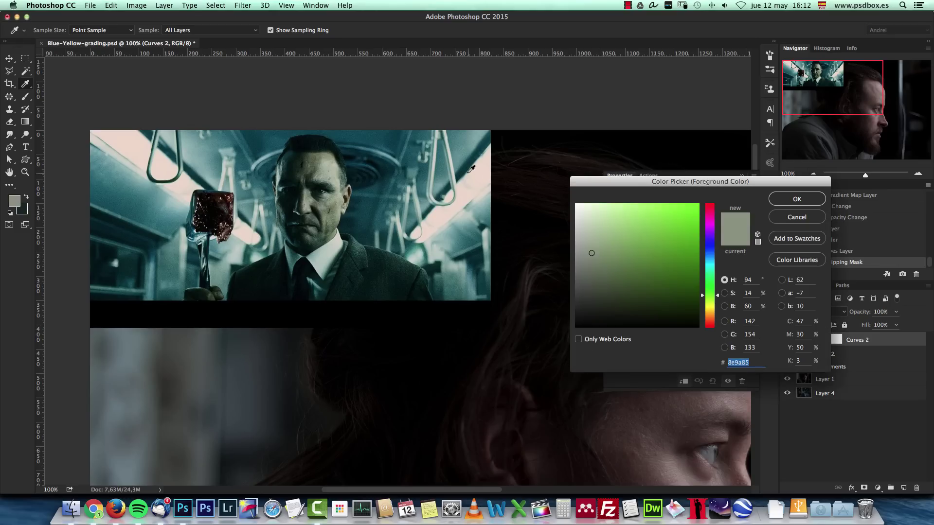
left_click(477, 174)
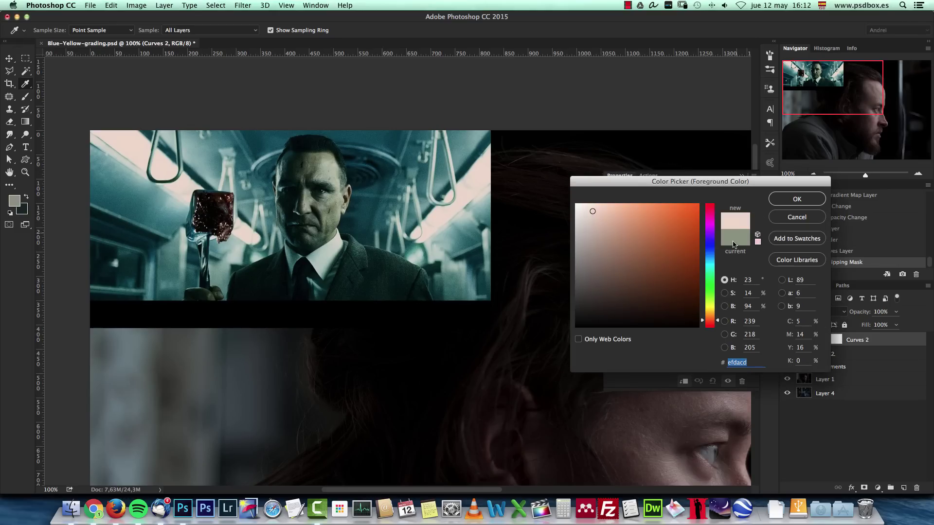
left_click(800, 201)
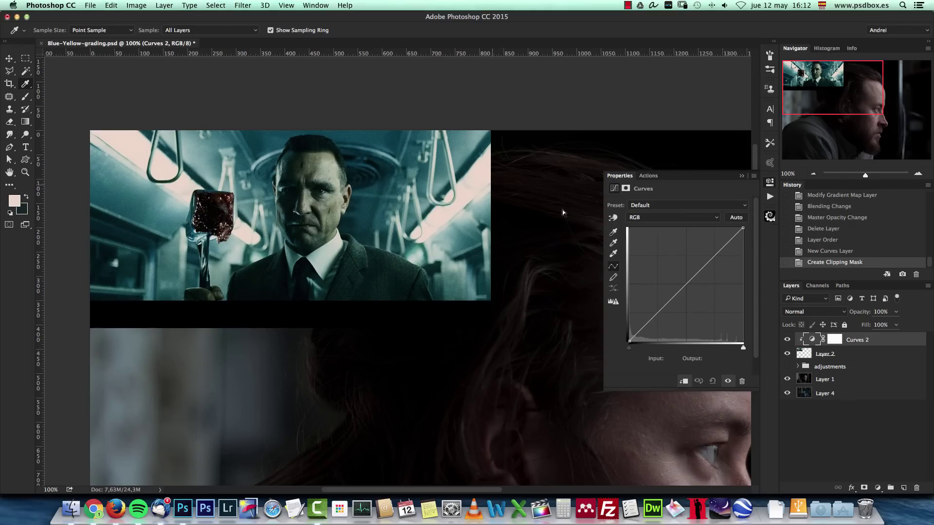
- Move the Curves 2 adjustment layer below the adjustments group and clip it to Layer 1 with the portrait
key("alt+bracketleft")
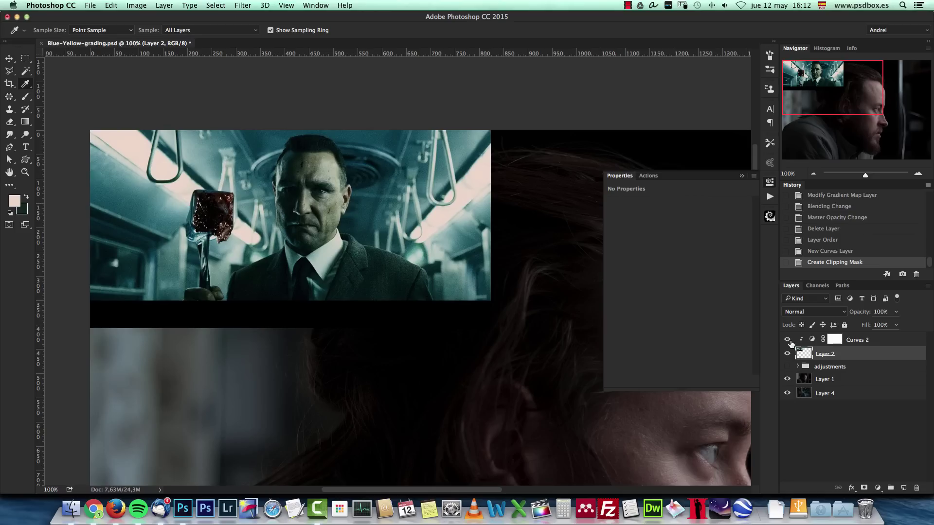
left_click(813, 340)
left_click(613, 219)
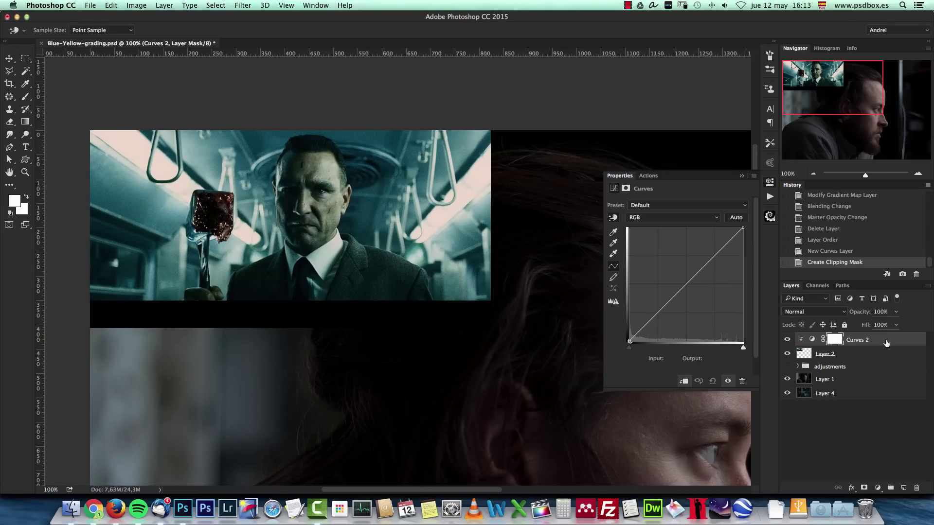
left_click_drag(886, 343, 881, 372)
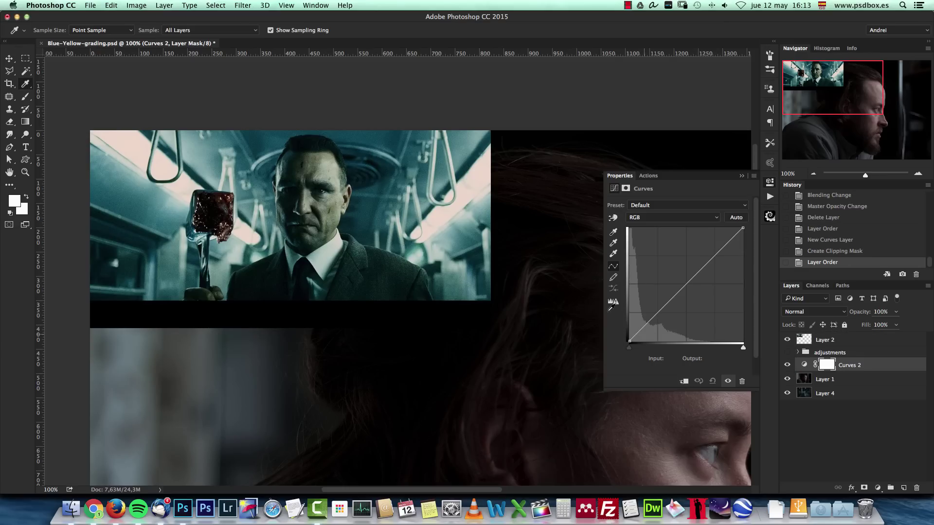
left_click(876, 372, "alt")
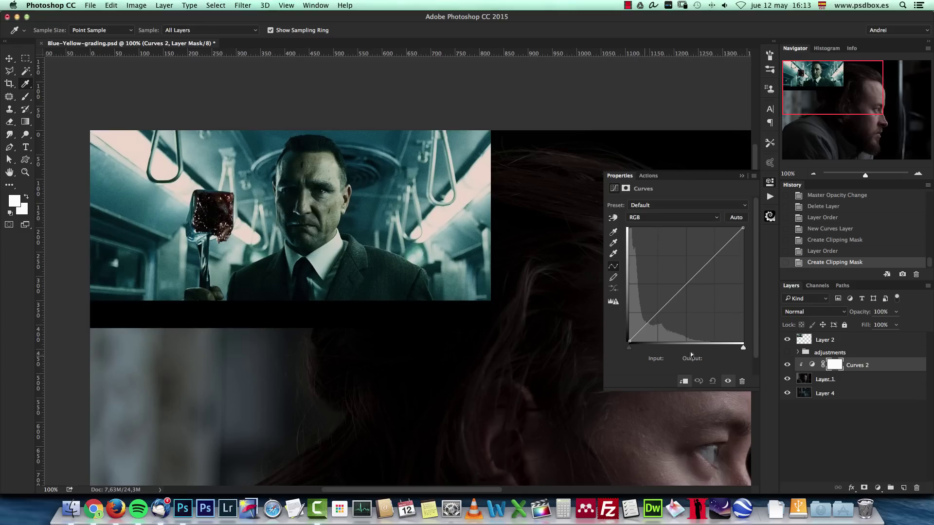
- Add a Gradient Map adjustment layer above the Curves 2 layer
scroll(509, 323, "down", 3)
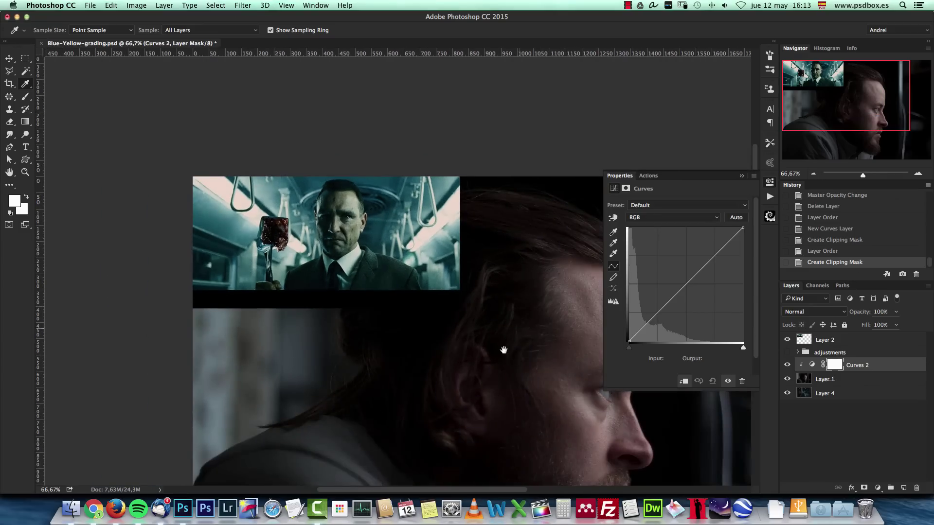
left_click_drag(438, 304, 400, 268)
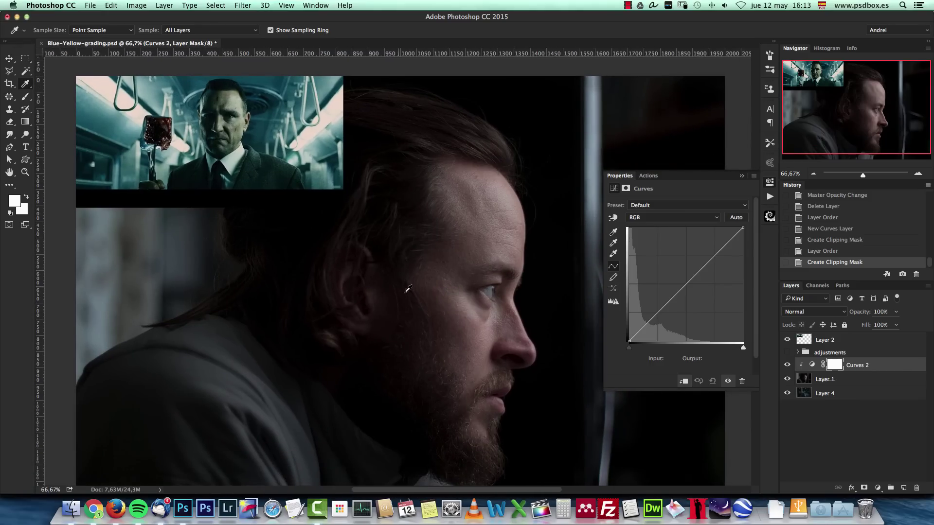
left_click_drag(354, 148, 359, 165)
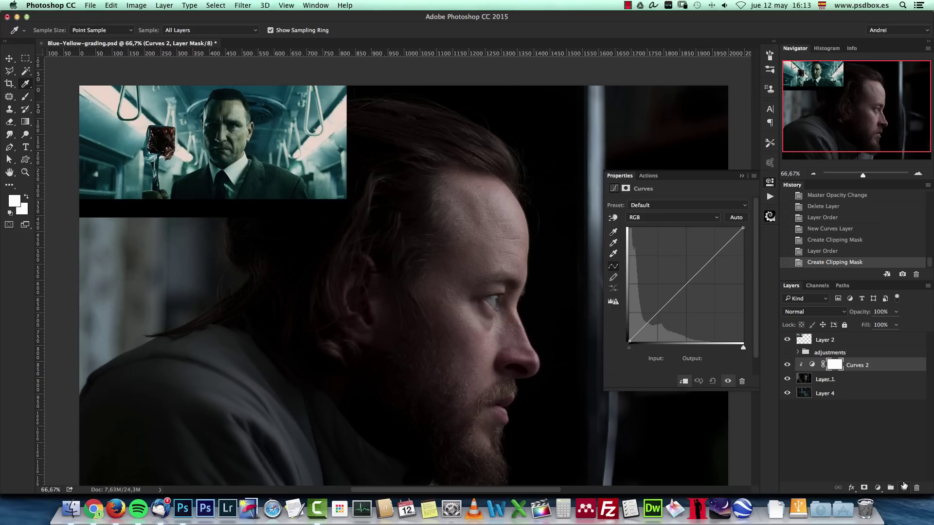
left_click(742, 176)
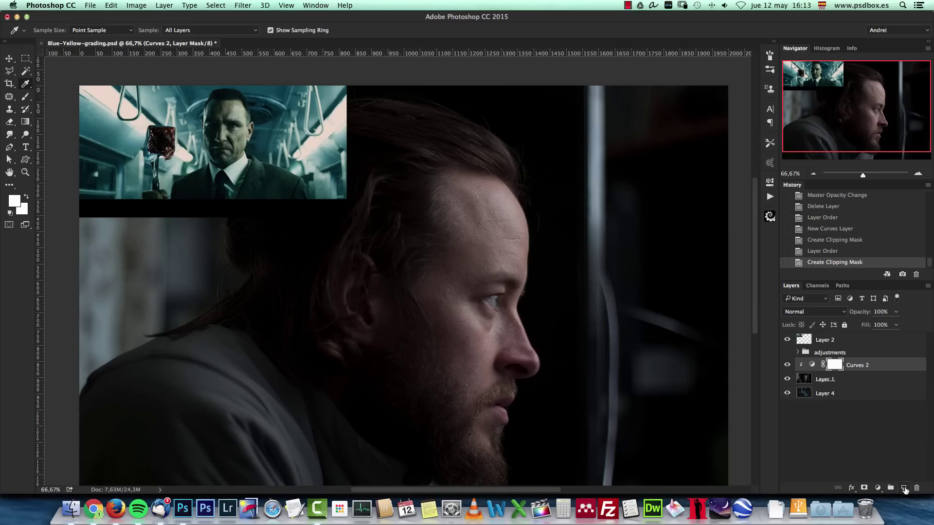
left_click(877, 487)
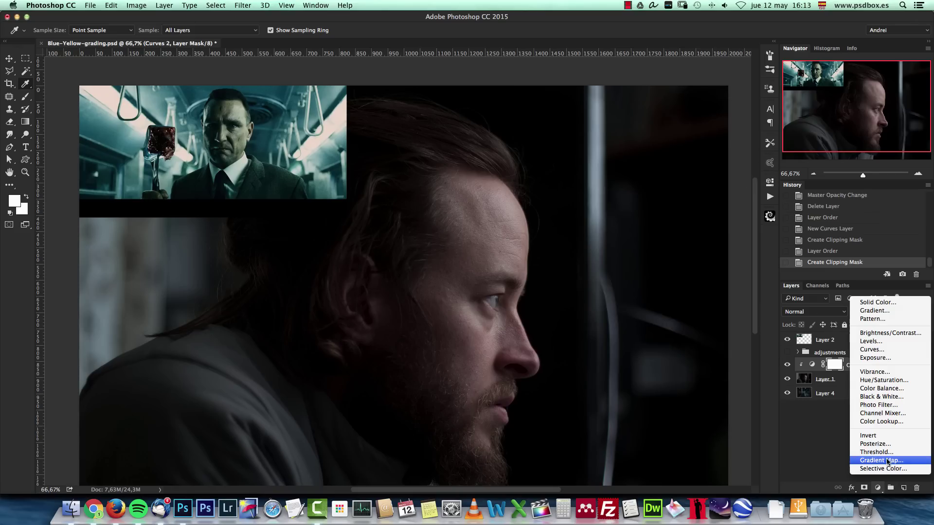
left_click(885, 462)
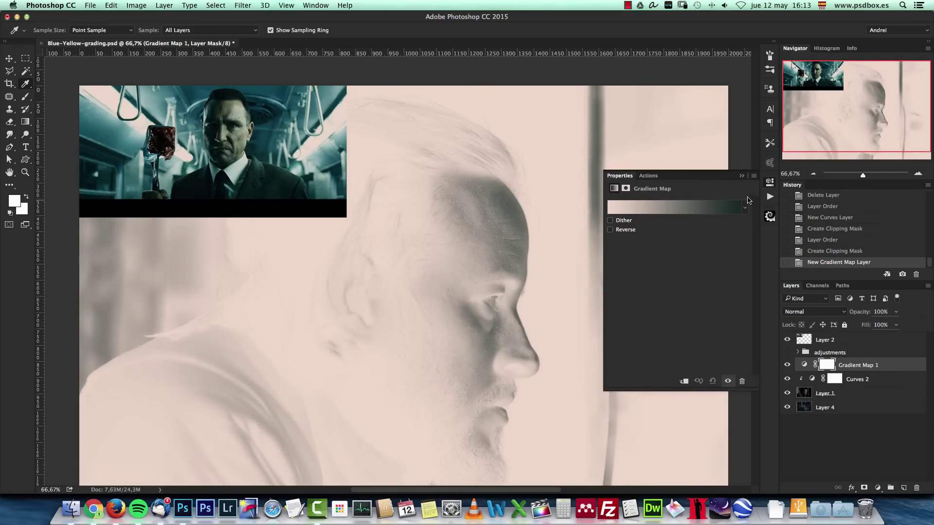
- Set the gradient map's start stop to black and its end stop to white (ffffff), and accept the gradient
left_click(686, 212)
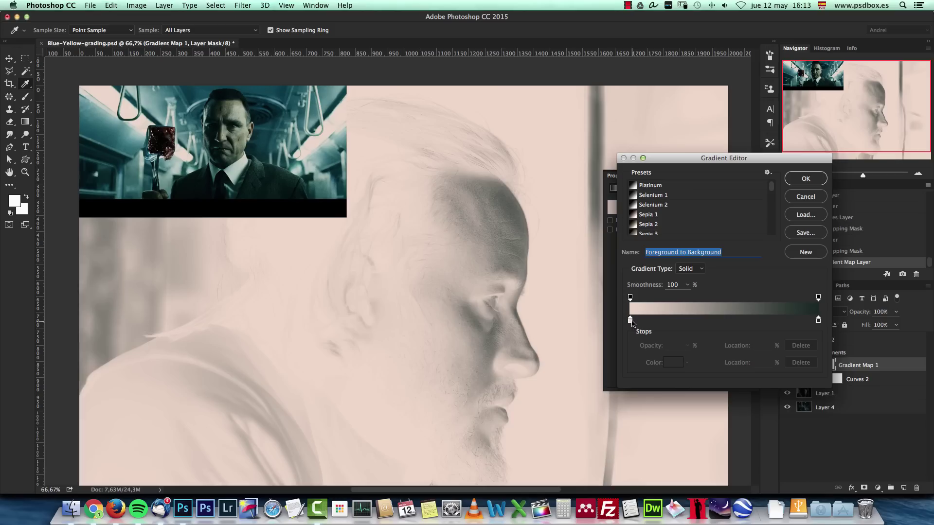
left_click_drag(630, 320, 548, 350)
left_click(673, 362)
left_click(798, 199)
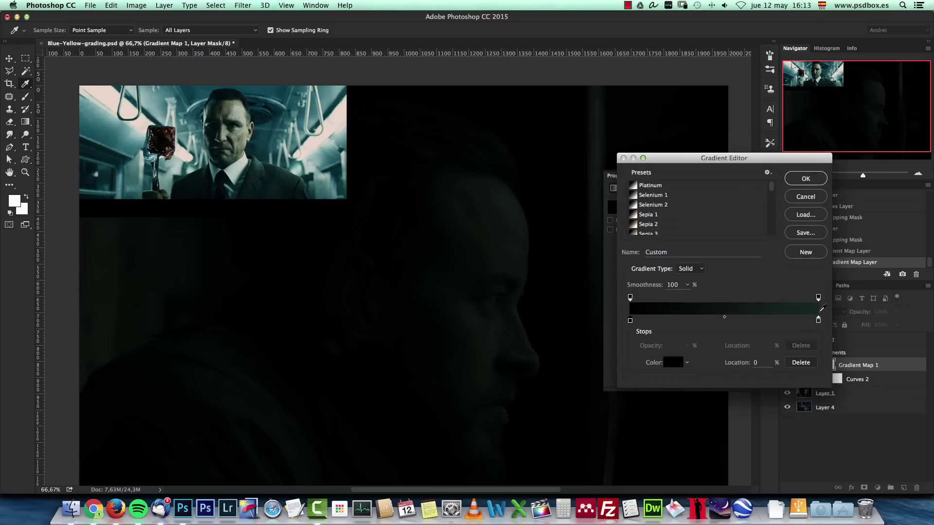
left_click(818, 321)
left_click(673, 362)
left_click_drag(626, 238, 575, 202)
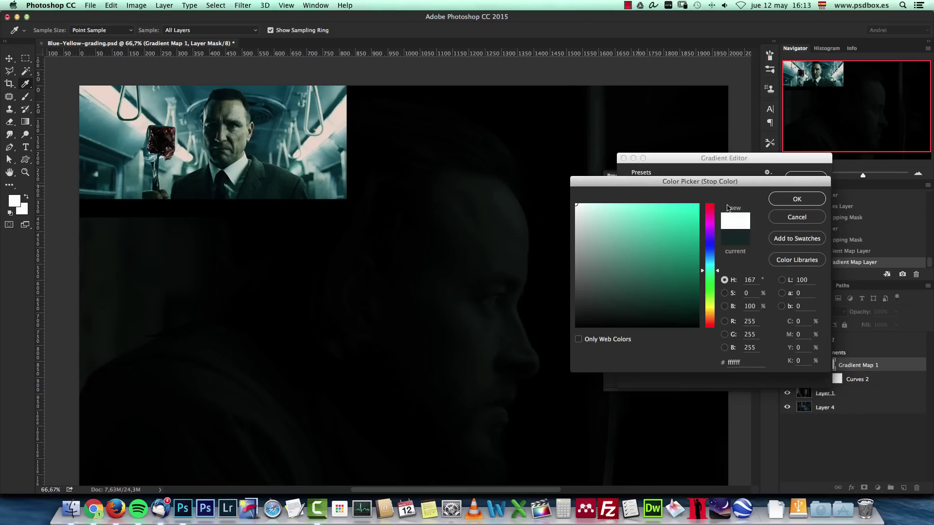
left_click(791, 202)
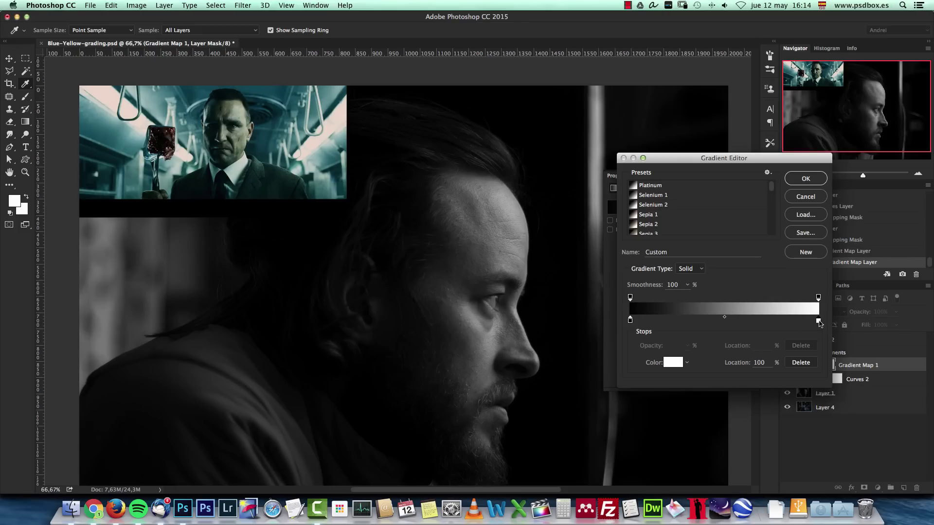
left_click(630, 321)
left_click_drag(787, 160, 660, 126)
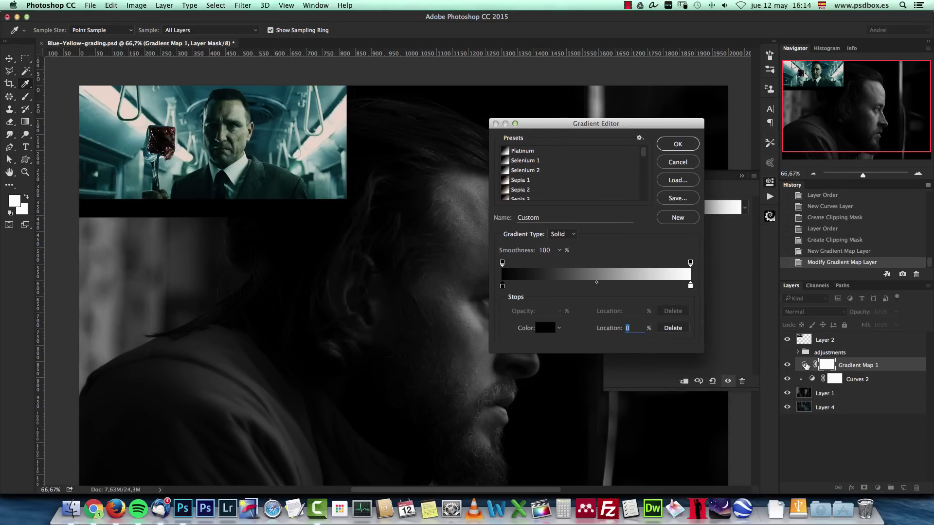
left_click(681, 144)
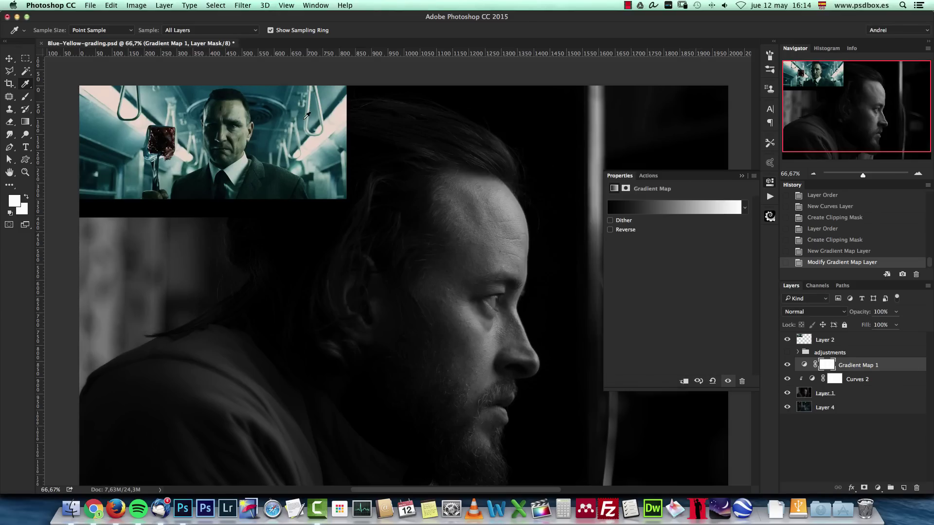
- Reopen the gradient map's gradient and sample the dark tie in the movie still as the start stop's colour
left_click_drag(280, 136, 180, 131)
left_click(289, 158)
left_click(805, 366)
left_click(635, 210)
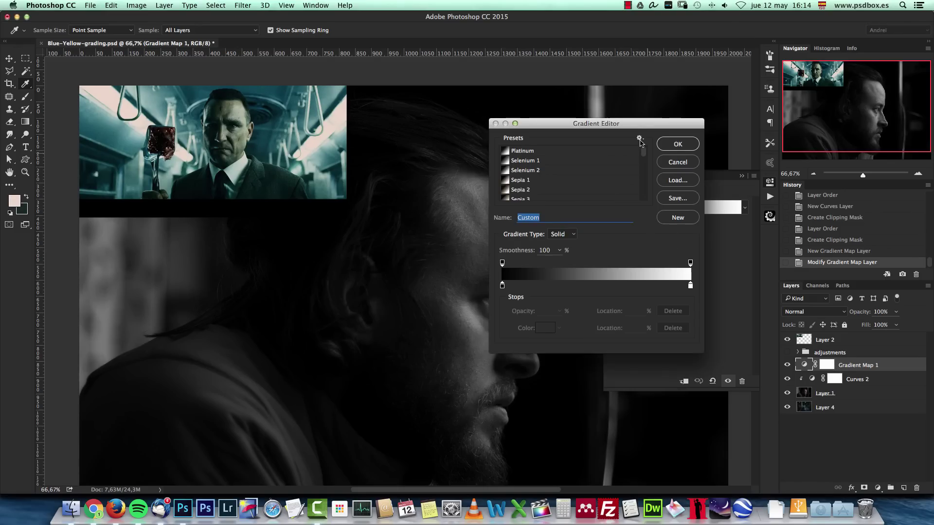
left_click(533, 304)
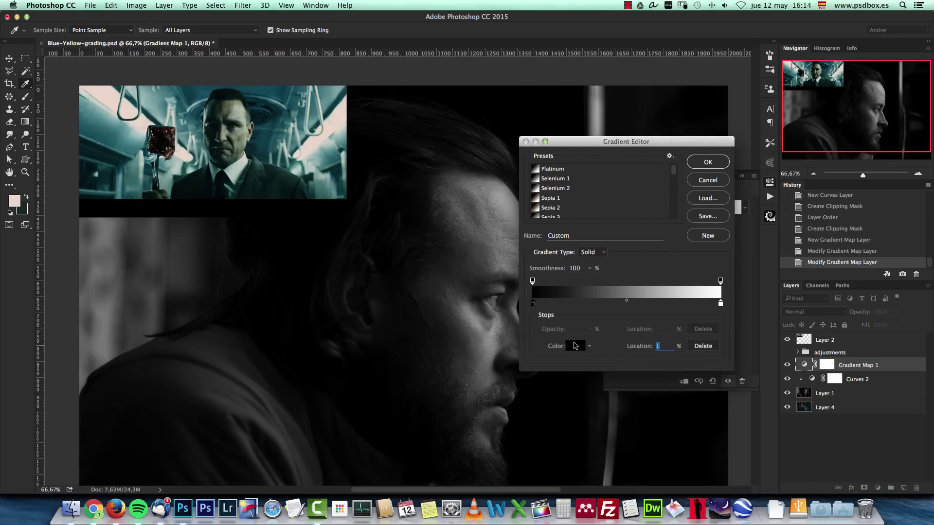
mouse_move(532, 304)
left_mouse_down()
mouse_move(553, 356)
mouse_move(540, 304)
mouse_move(536, 318)
left_mouse_up()
left_click(575, 346)
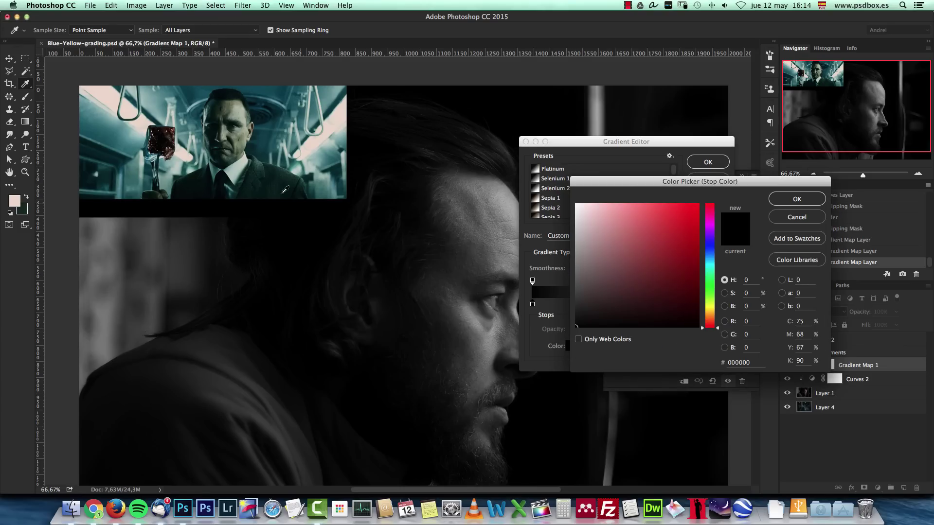
left_click(224, 174)
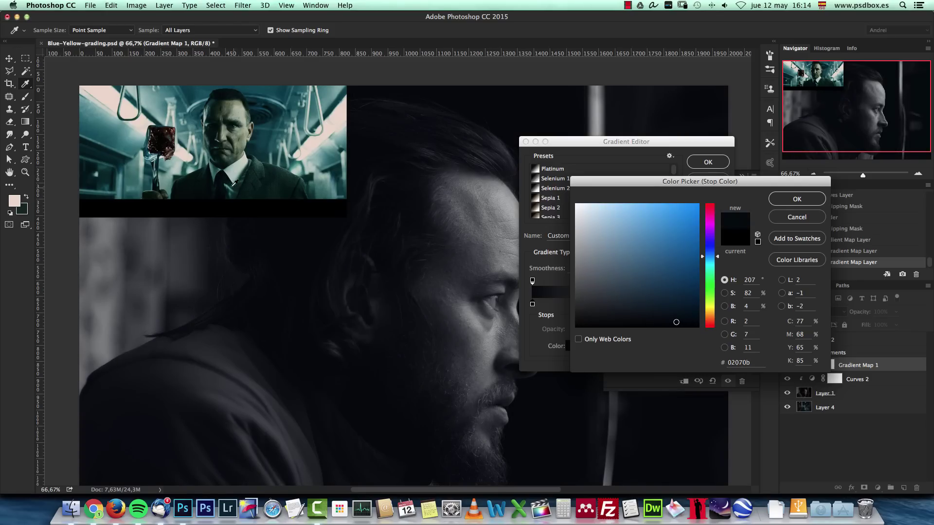
- Compare dark samples from the tie and jacket in the movie still, and accept 02060a from the tie as the start stop's colour
scroll(235, 183, "up", 1)
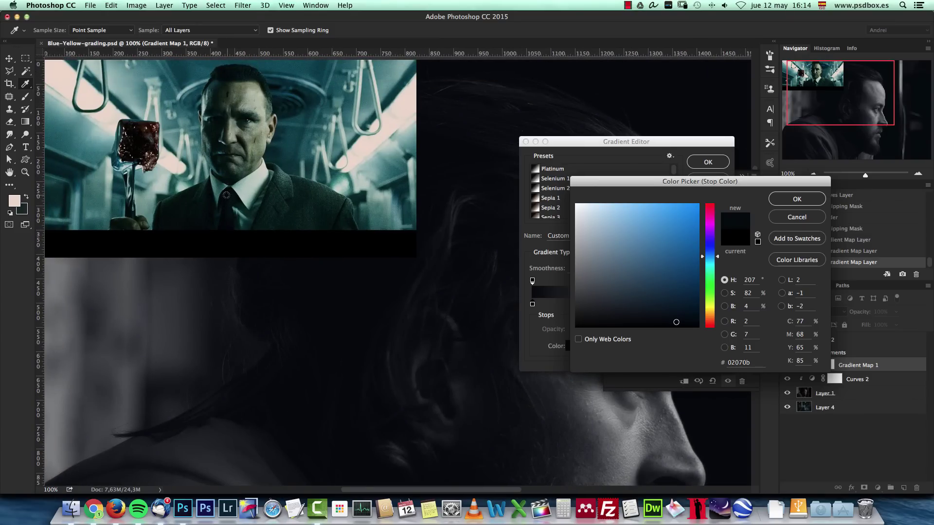
left_click(227, 197)
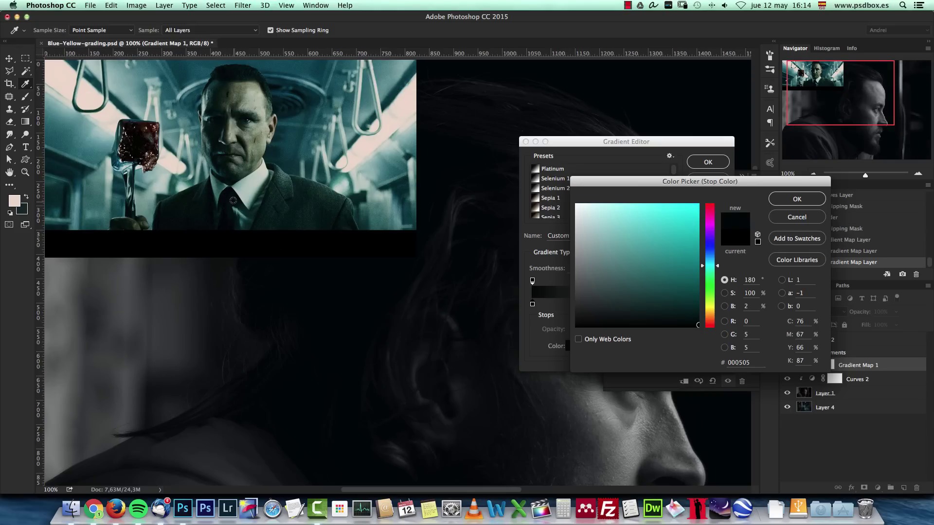
left_click(226, 200)
left_click(226, 201)
left_click(227, 201)
left_click(271, 192)
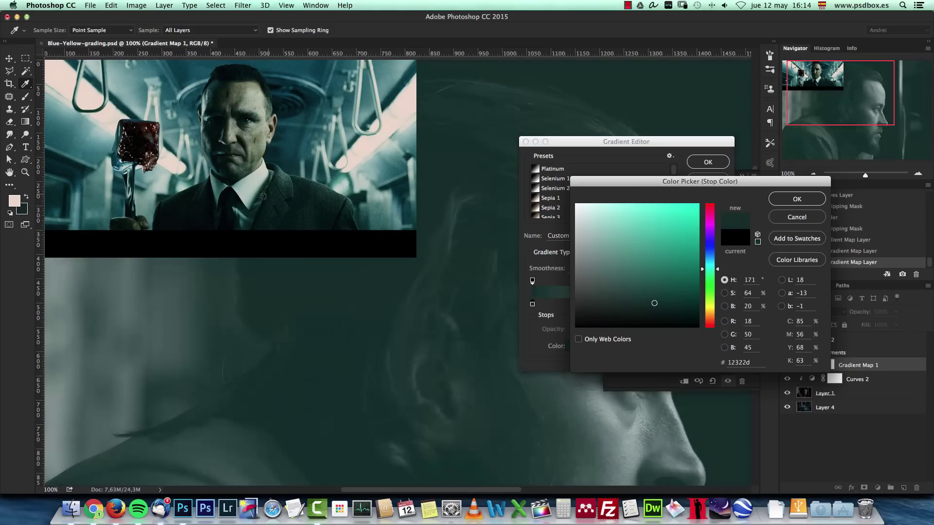
left_click(230, 203)
left_click(226, 219)
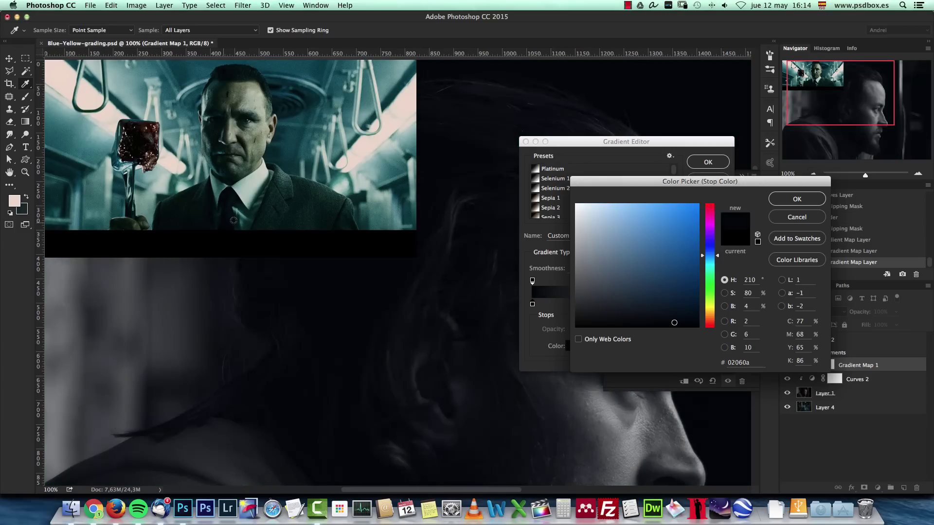
left_click(796, 199)
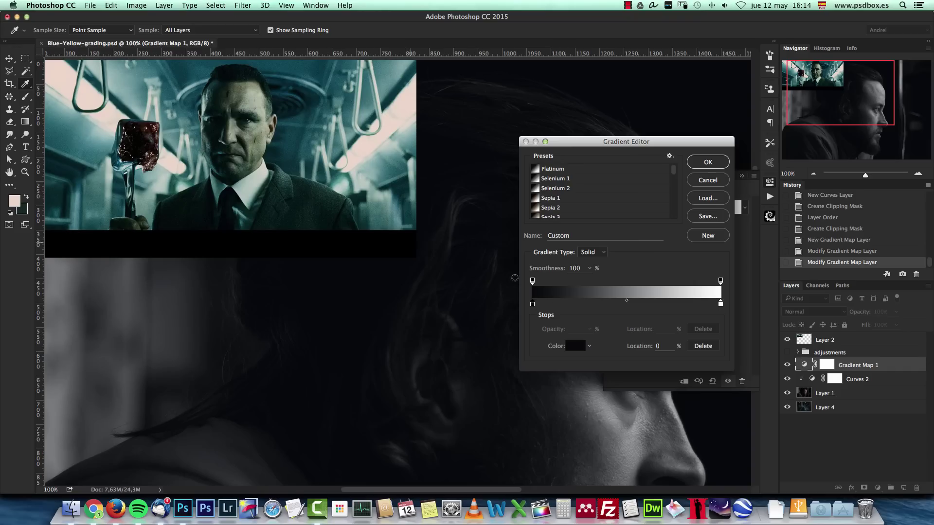
- Add a gradient stop at 26%, colour it with the dark green of the suit jacket, and shift it slightly toward the highlights
left_click(580, 305)
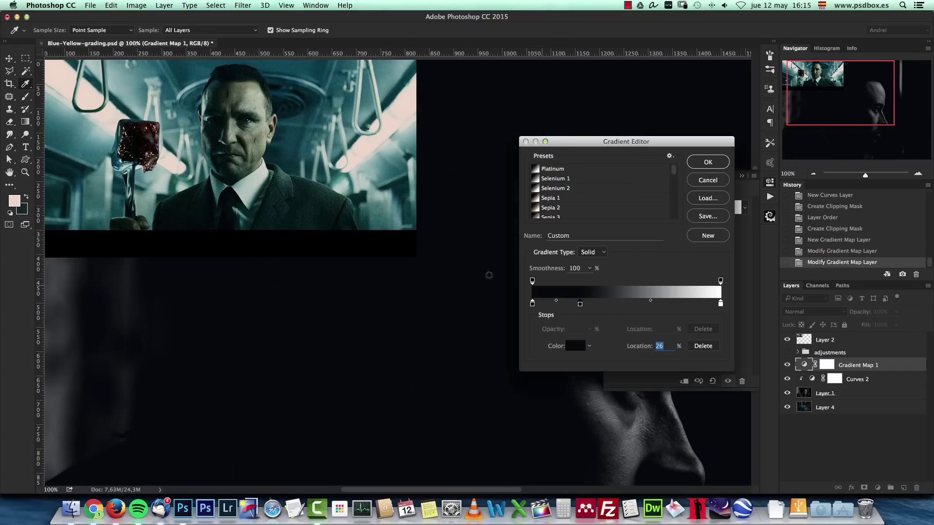
left_click(310, 187)
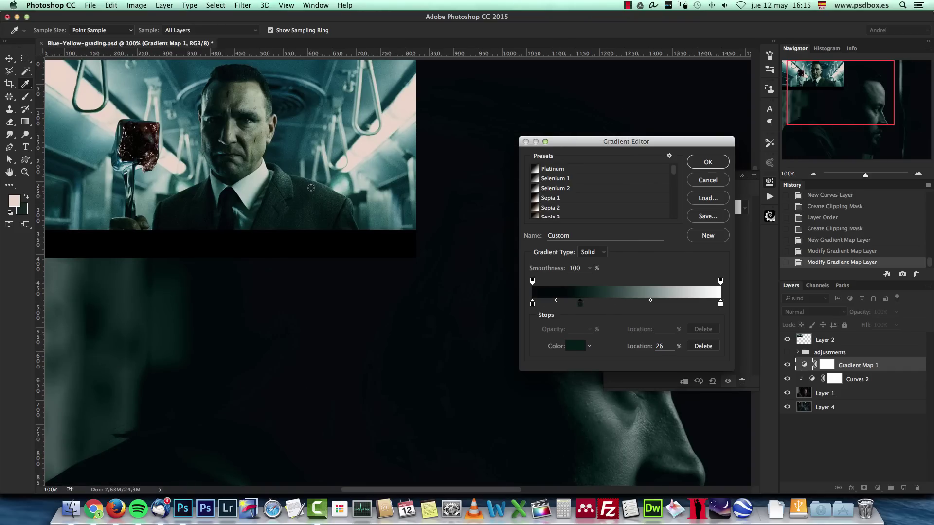
mouse_move(581, 306)
left_mouse_down()
mouse_move(608, 305)
mouse_move(595, 306)
left_mouse_up()
- Recolour the gradient's start stop with the dark teal 010e0e sampled from the man's hair in the movie still
left_click(532, 303)
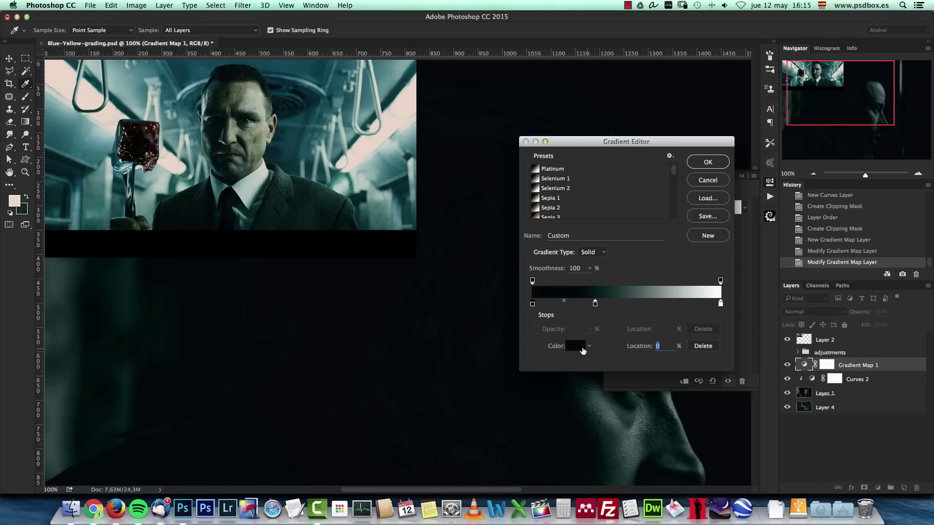
left_click(576, 346)
left_click(246, 73)
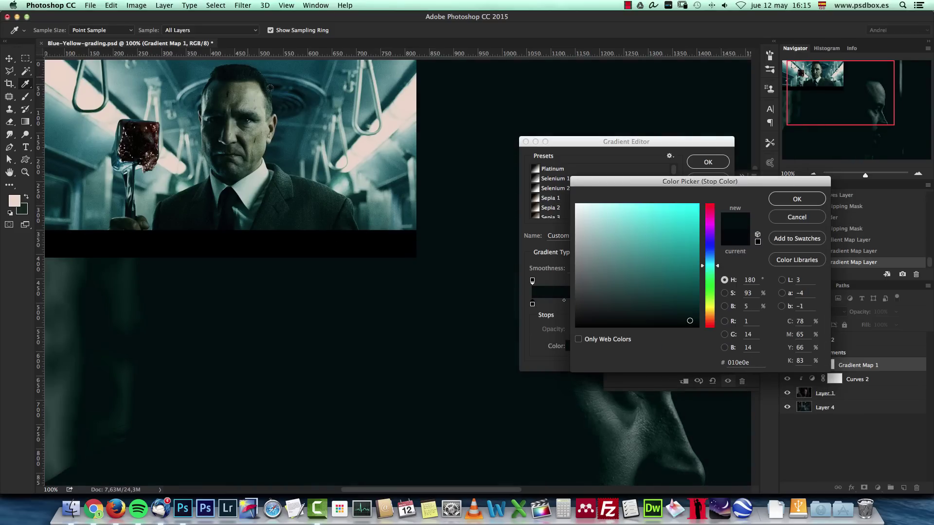
left_click(796, 199)
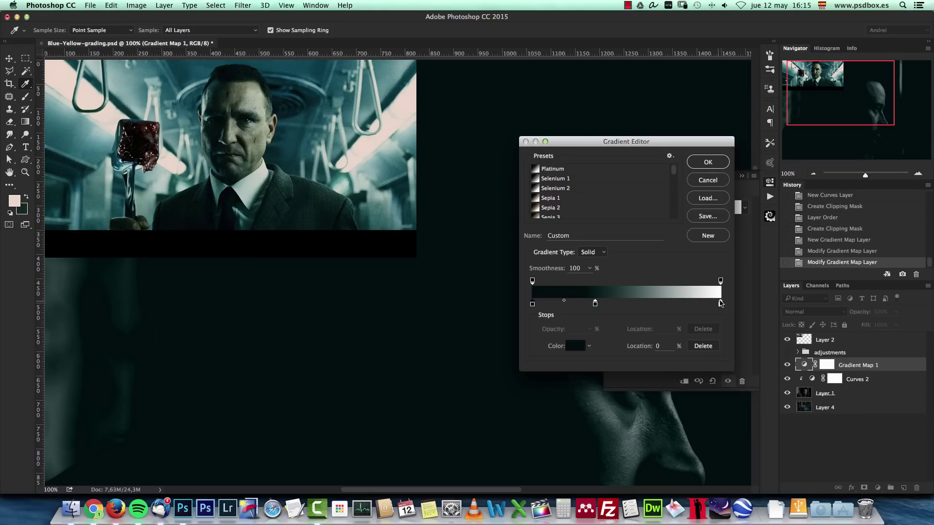
- Recolour the gradient's end stop with the pale peach efdacd sampled from the bright light at the movie still's edge
left_click(721, 304)
left_click(576, 346)
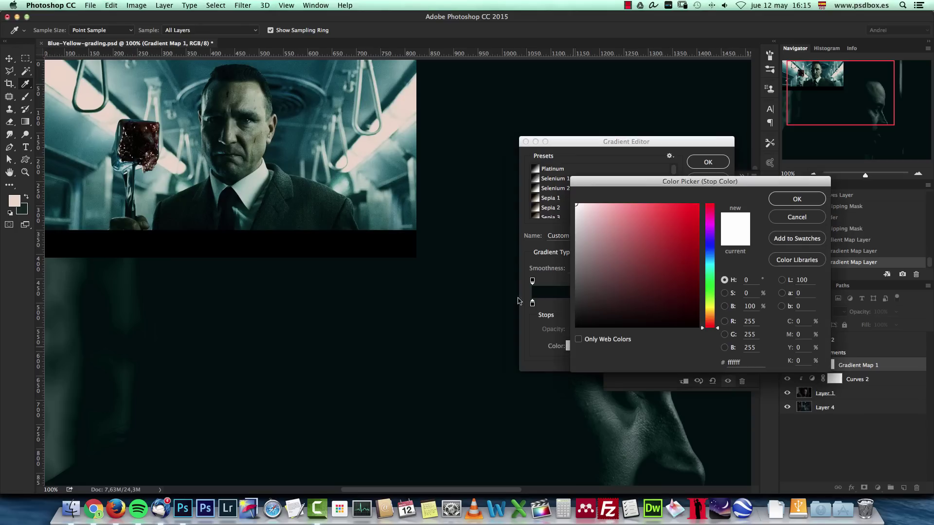
left_click(396, 116)
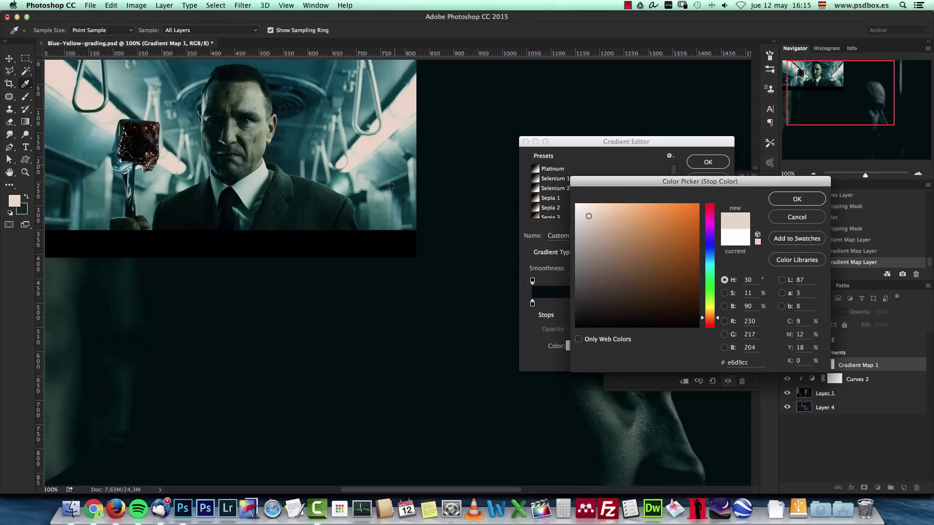
left_click(405, 105)
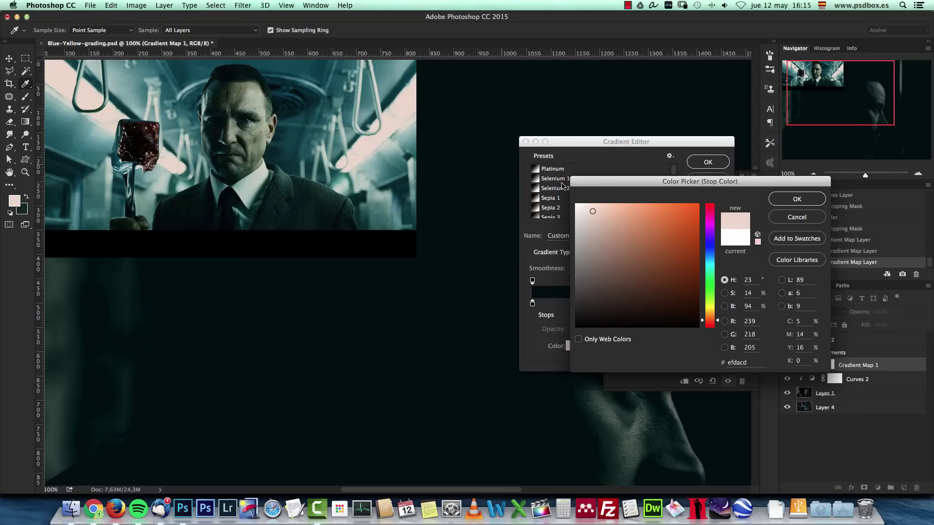
left_click(796, 201)
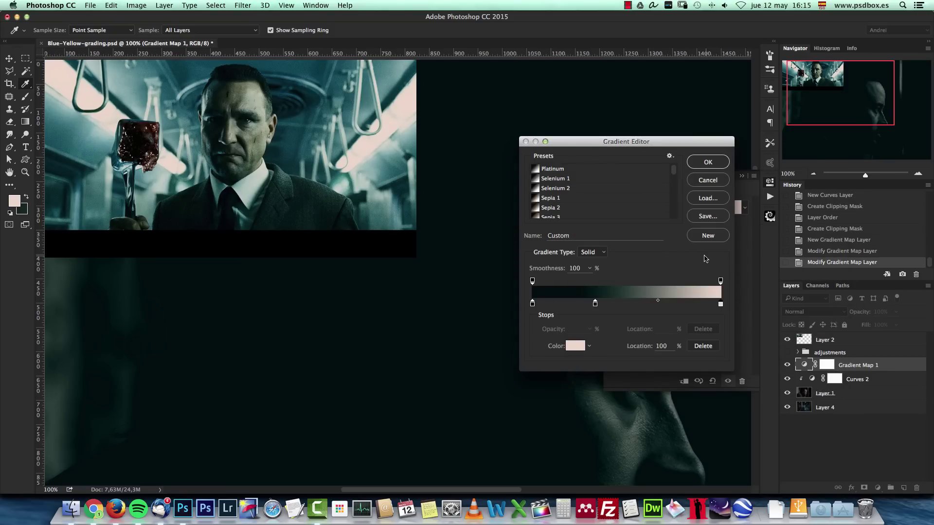
left_click_drag(521, 407, 475, 471)
left_click_drag(288, 218, 321, 235)
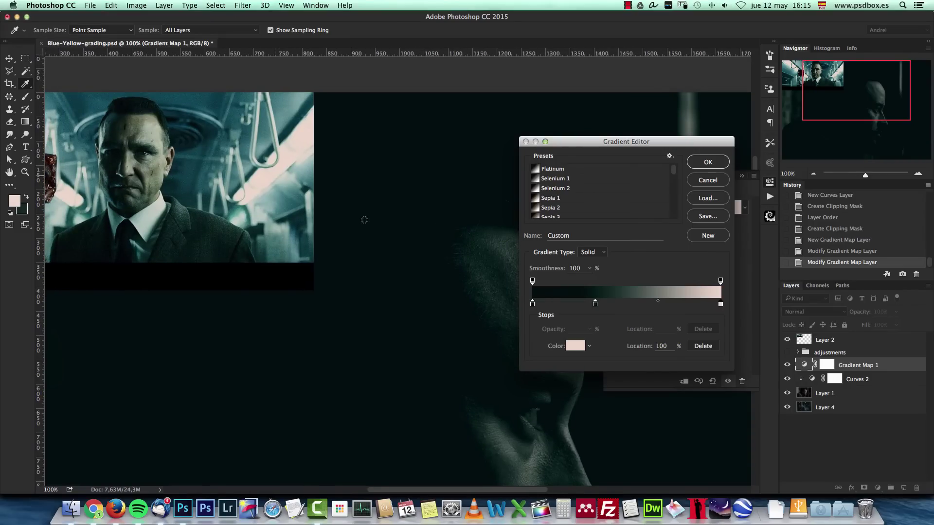
- Add a gradient stop at 53% with teal 0c4f5d sampled from the still's ceiling, and move the dark green stop to 16%
left_click(631, 304)
left_click_drag(595, 305, 562, 305)
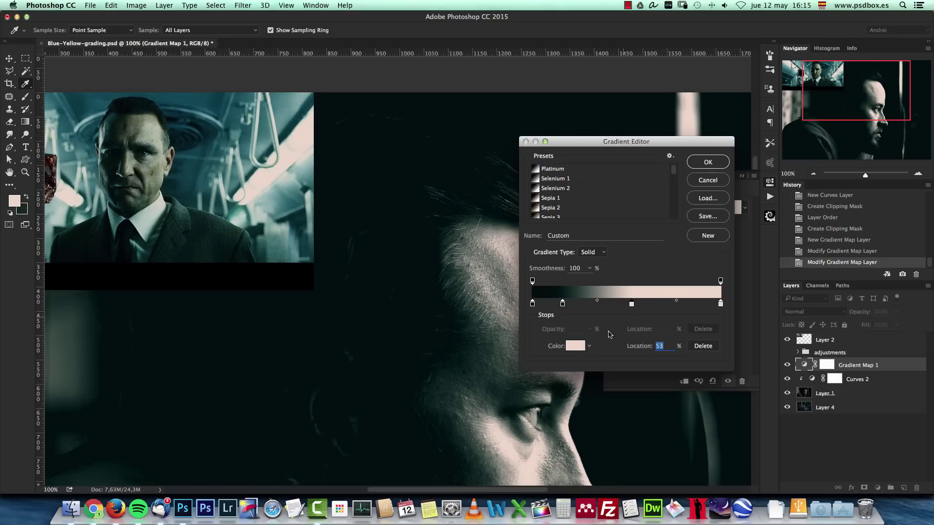
left_click(575, 346)
left_click(200, 100)
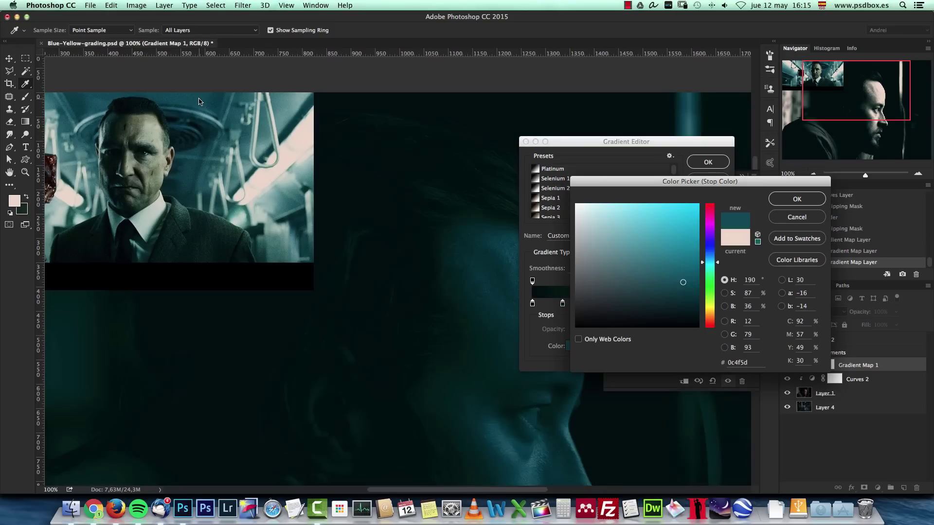
left_click(796, 198)
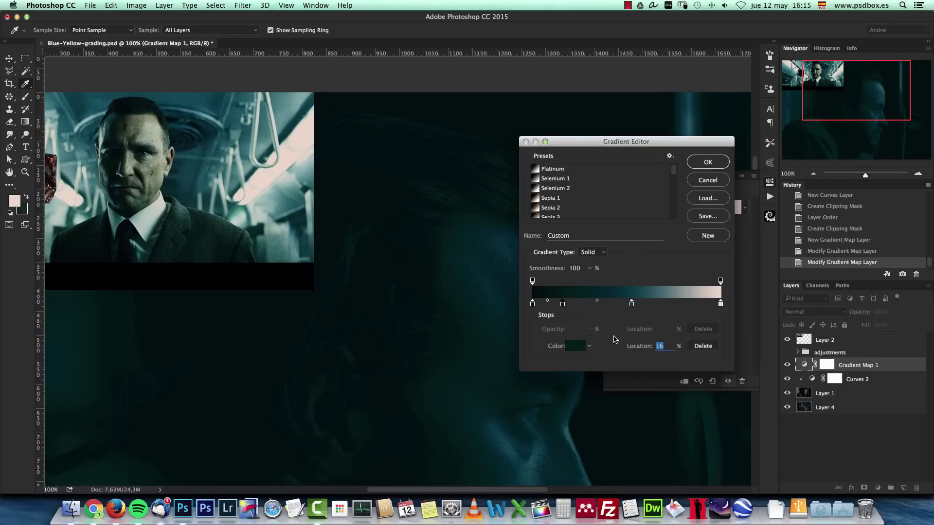
- Delete the dark green stop from the gradient and shift the teal stop slightly toward the shadows
left_click(703, 346)
left_click(631, 304)
mouse_move(629, 306)
left_mouse_down()
mouse_move(586, 306)
mouse_move(622, 307)
left_mouse_up()
- Change the start stop to a less saturated, greener dark tone and accept the gradient
left_click(533, 305)
left_click(575, 345)
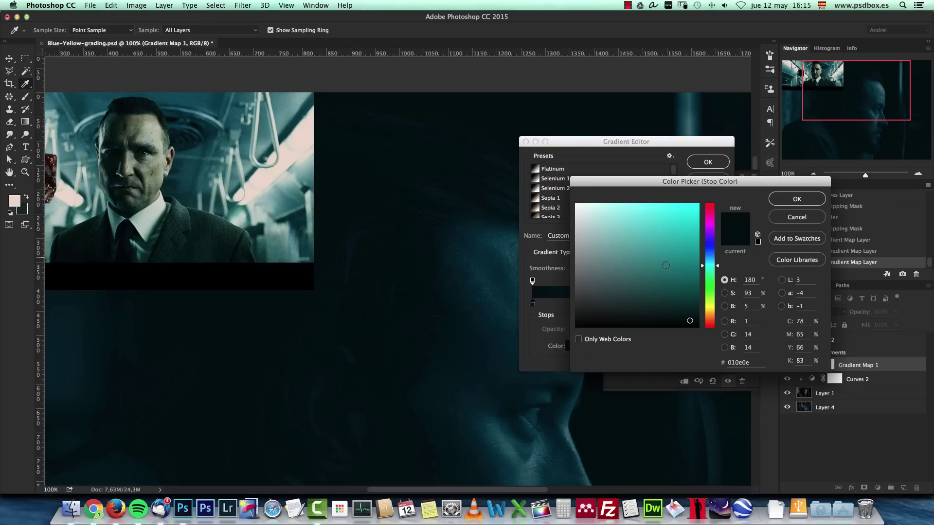
mouse_move(685, 315)
left_mouse_down()
mouse_move(687, 296)
mouse_move(650, 317)
left_mouse_up()
left_click_drag(718, 267, 717, 274)
left_click(662, 317)
left_click(796, 199)
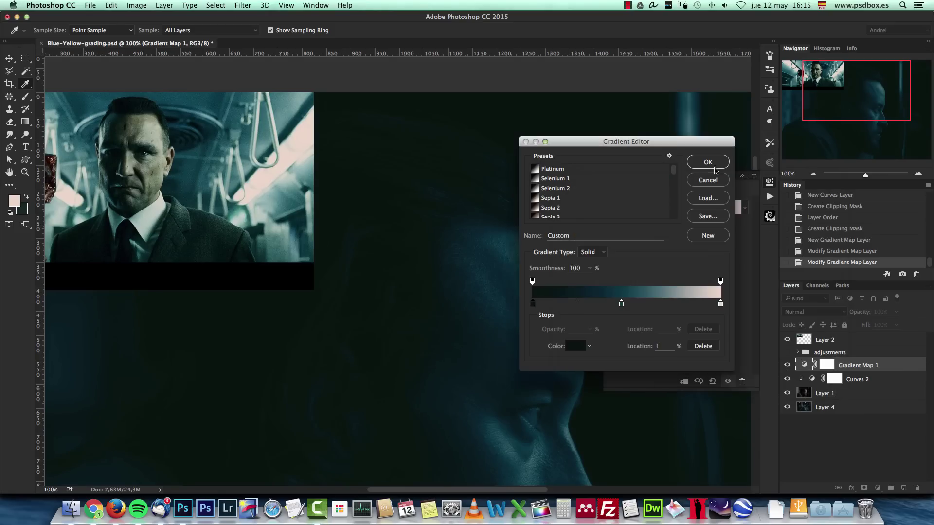
left_click(712, 165)
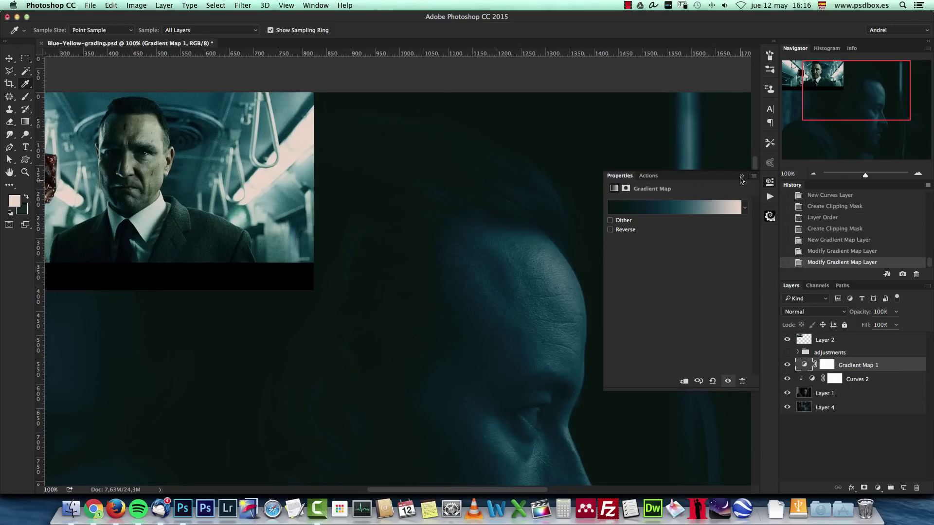
- Set the Gradient Map 1 layer's blend mode to Color
left_click(741, 176)
left_click(813, 174)
left_click(813, 174)
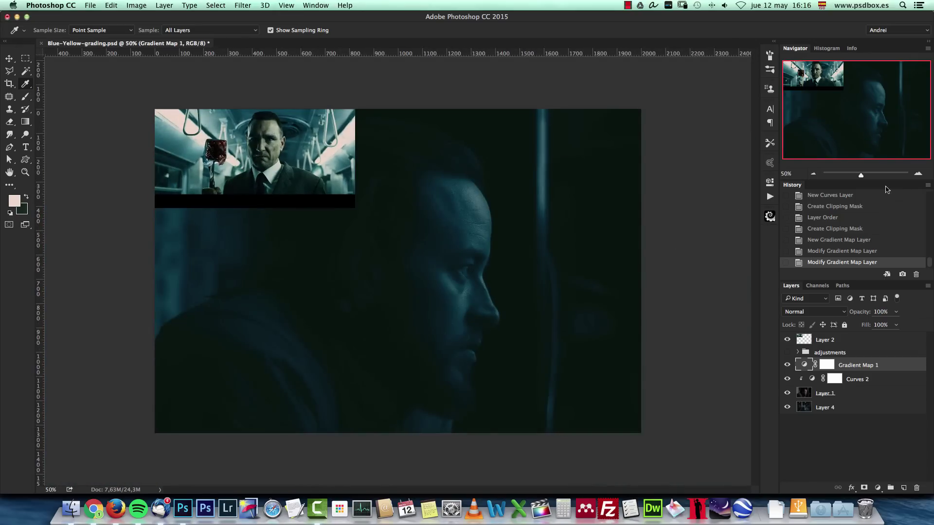
left_click(917, 175)
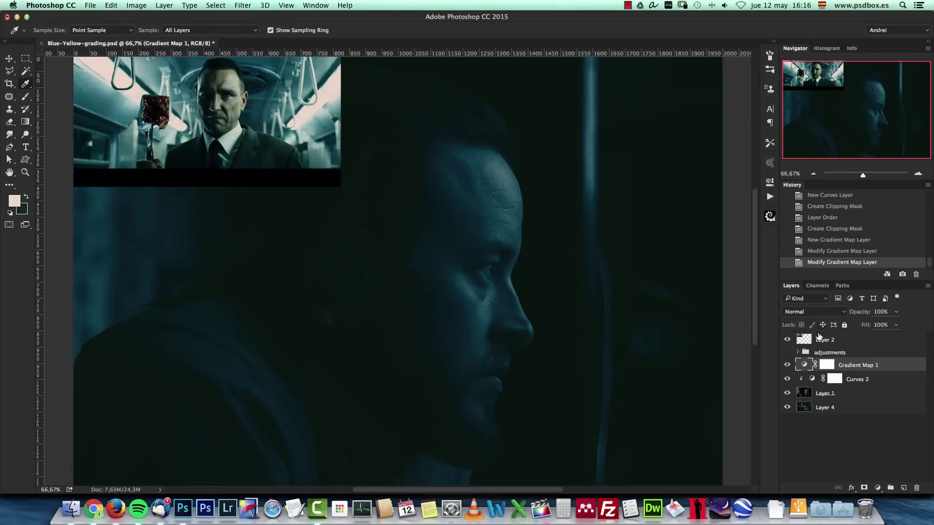
left_click(805, 313)
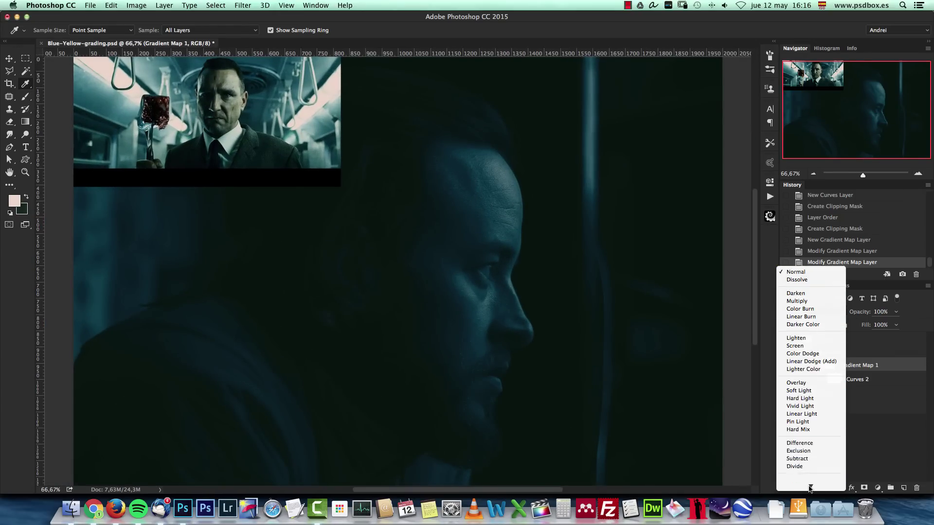
left_click(807, 478)
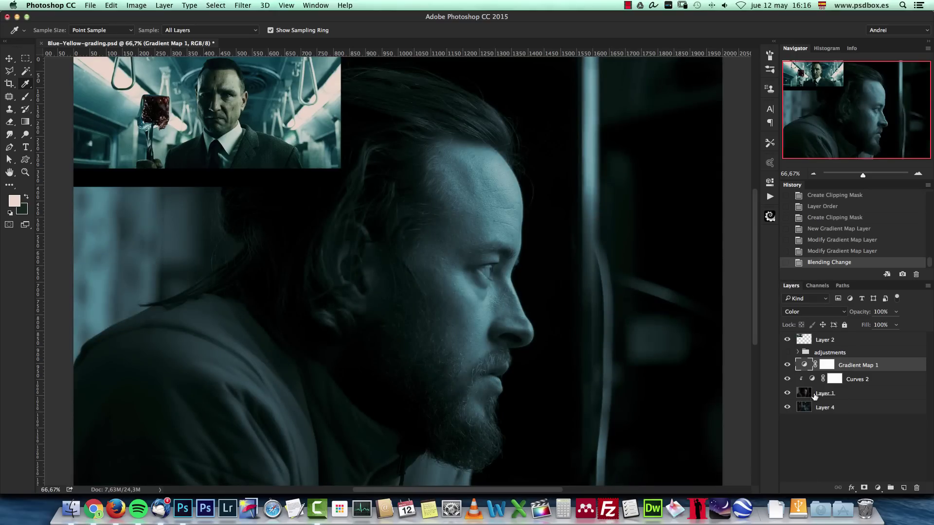
- Reopen the gradient map's gradient and add a golden yellow ba9d50 stop in the highlights
double_click(805, 365)
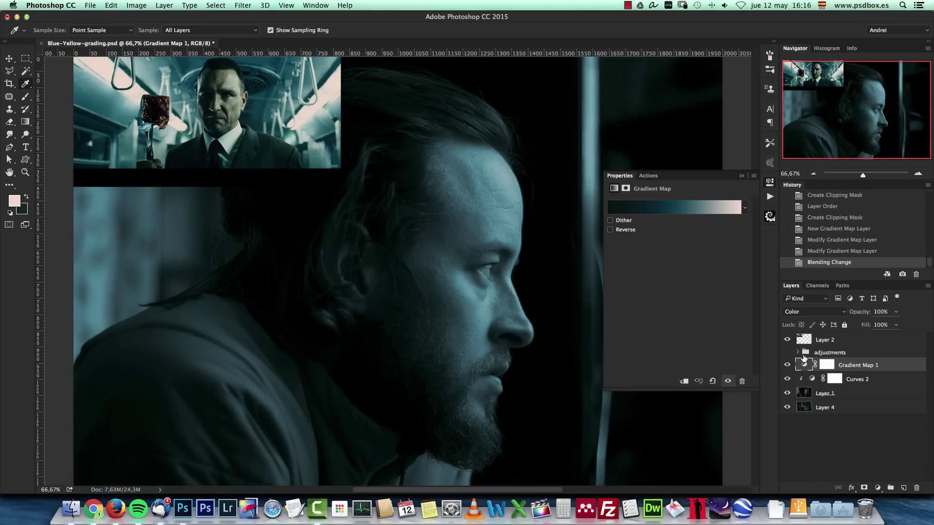
left_click(715, 204)
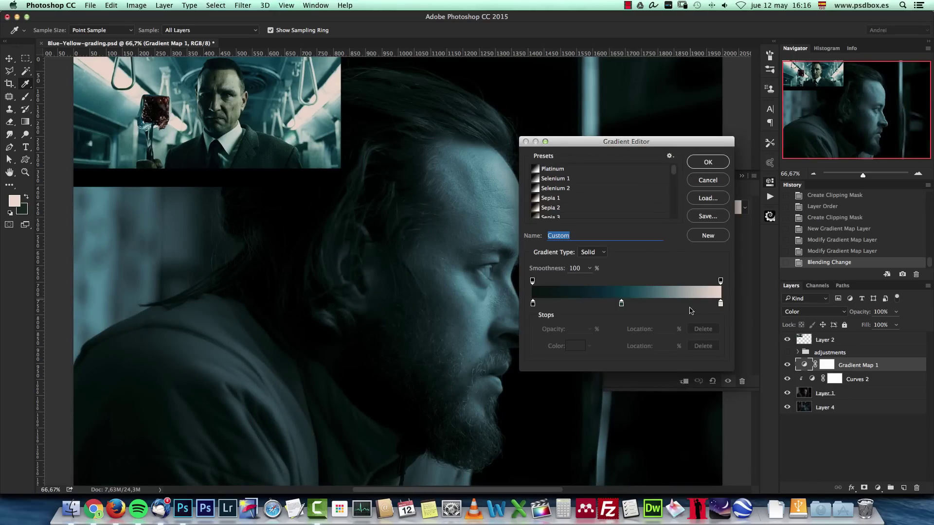
left_click(720, 303)
left_click(575, 346)
left_click(231, 82)
left_click(711, 313)
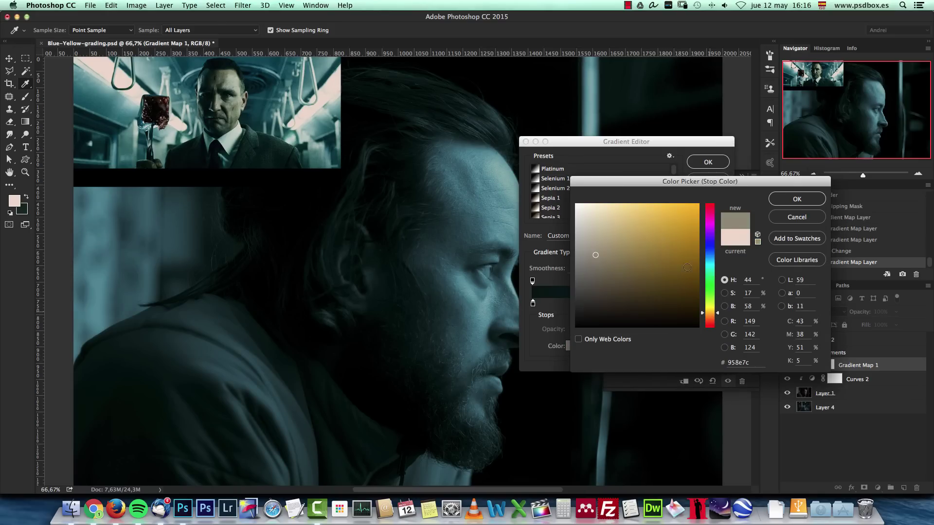
left_click(649, 219)
left_click(645, 237)
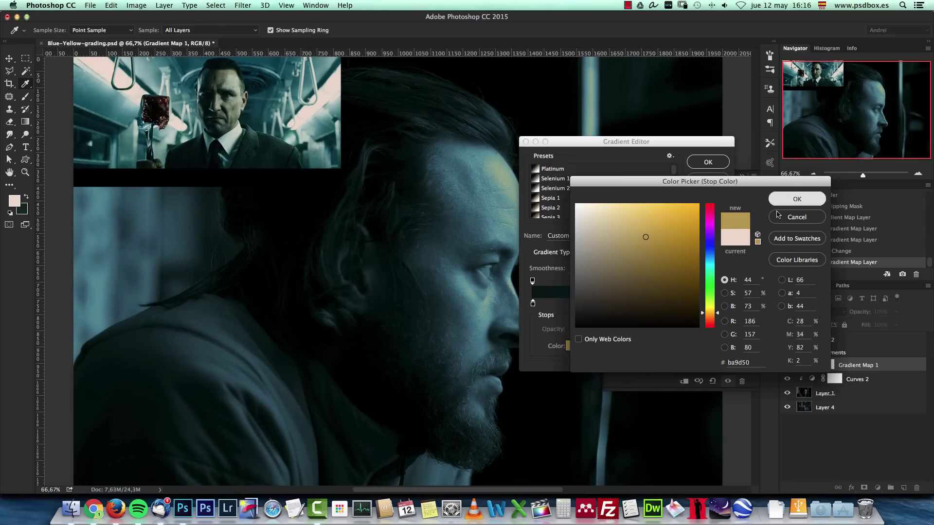
left_click(796, 199)
- Move the teal stop to 32% and accept the gradient
left_click_drag(774, 301, 675, 303)
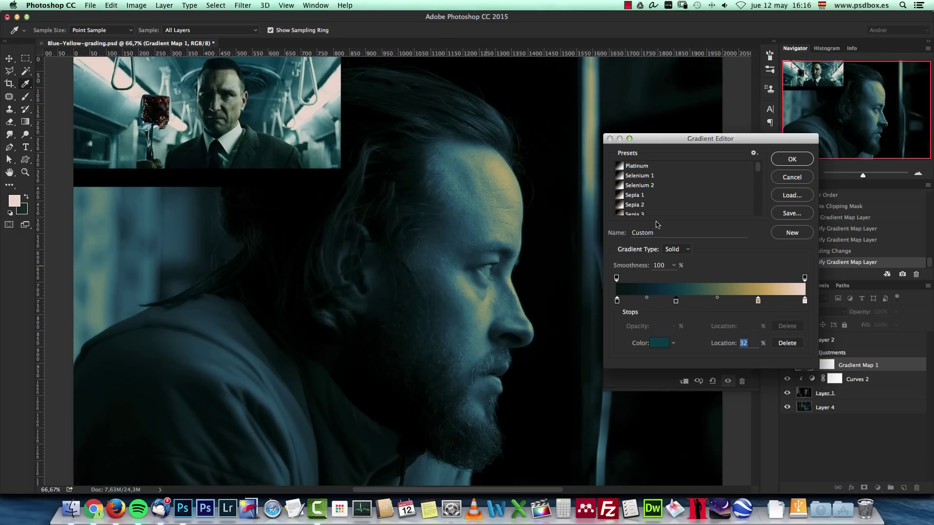
left_click(792, 160)
left_click(776, 198)
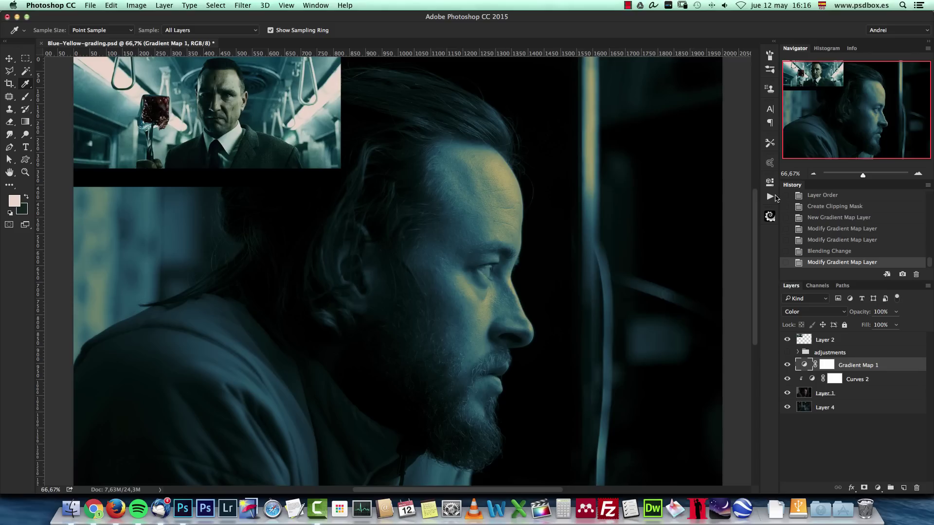
- Adjust the gradient map layer's opacity and try the Hue blend mode on it
left_click(898, 313)
mouse_move(896, 324)
left_mouse_down()
mouse_move(875, 330)
mouse_move(895, 325)
left_mouse_up()
left_click(814, 311)
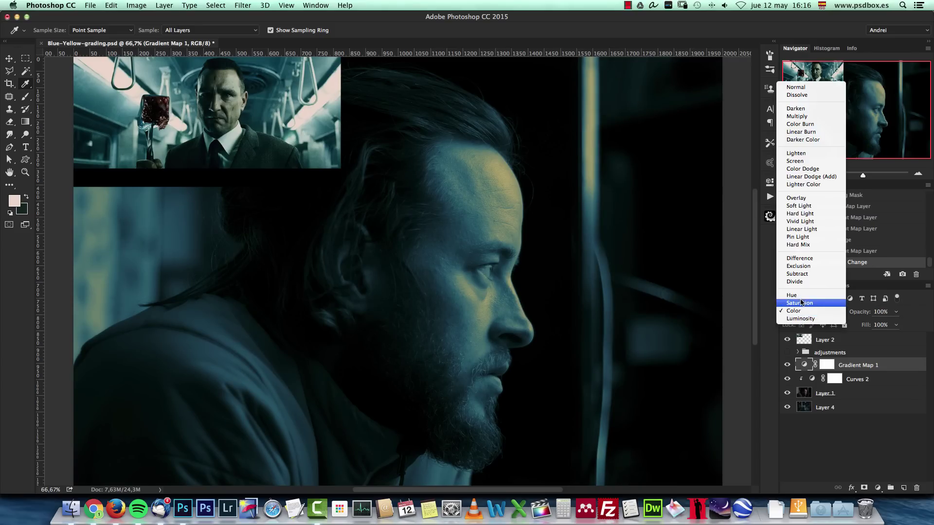
left_click(803, 301)
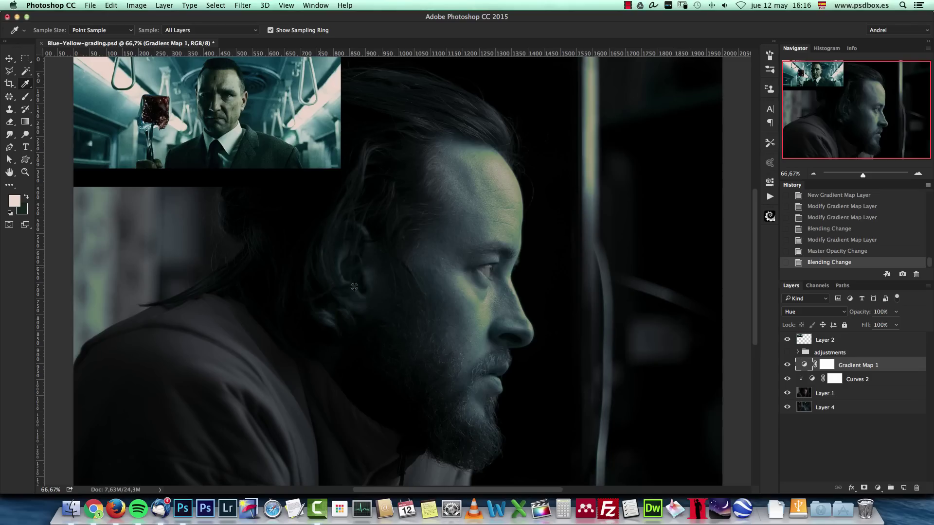
- Delete the Gradient Map 1 layer and open the blue channel of the Curves 2 adjustment
left_click_drag(913, 371, 916, 487)
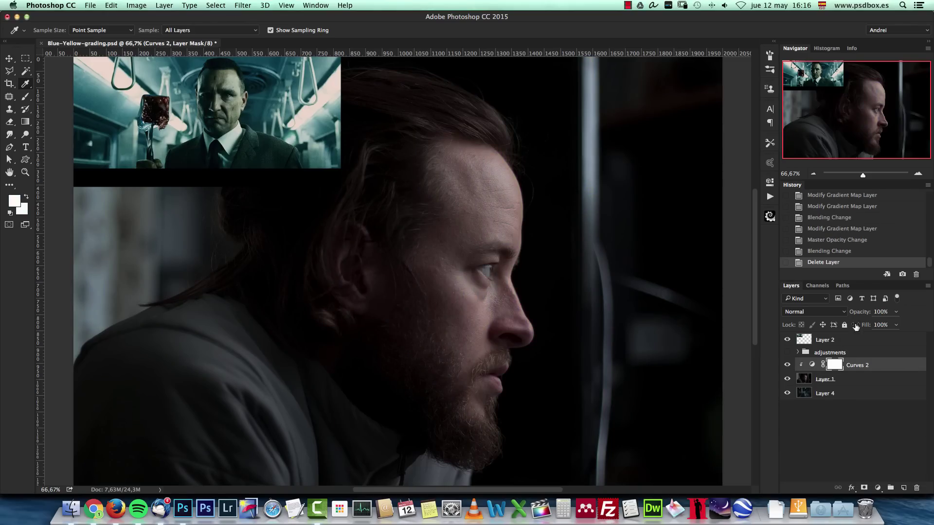
double_click(813, 365)
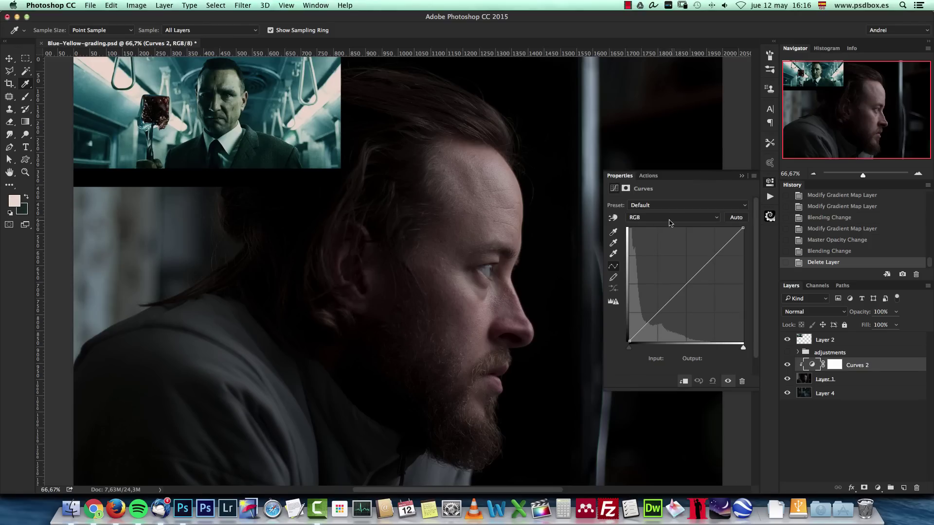
left_click(665, 220)
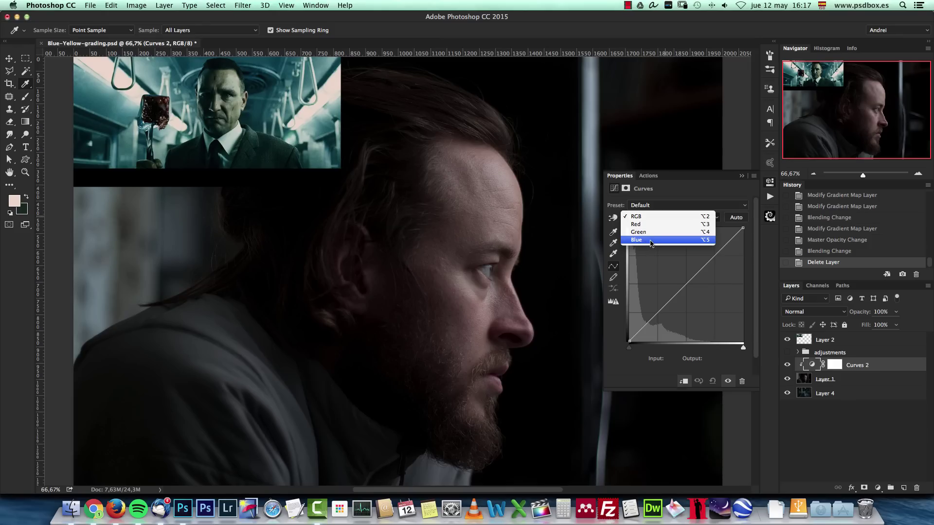
left_click(688, 198)
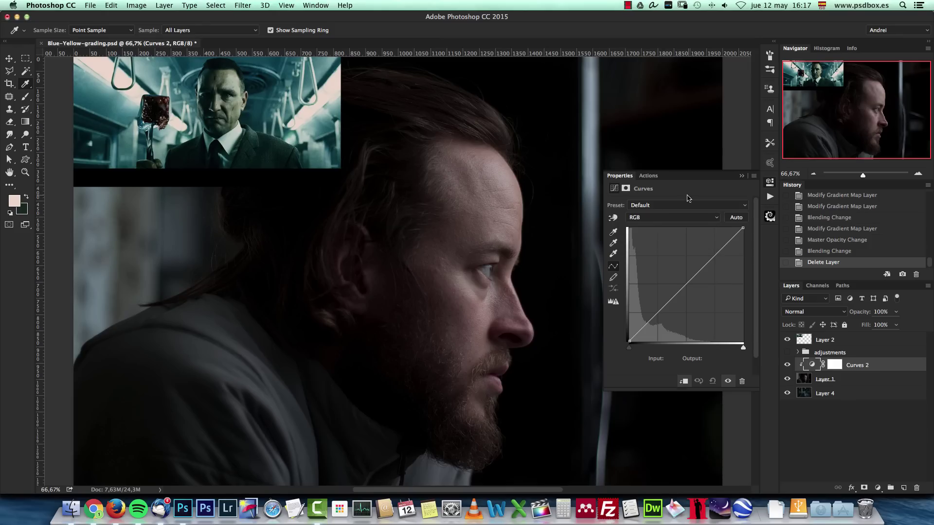
left_click(658, 217)
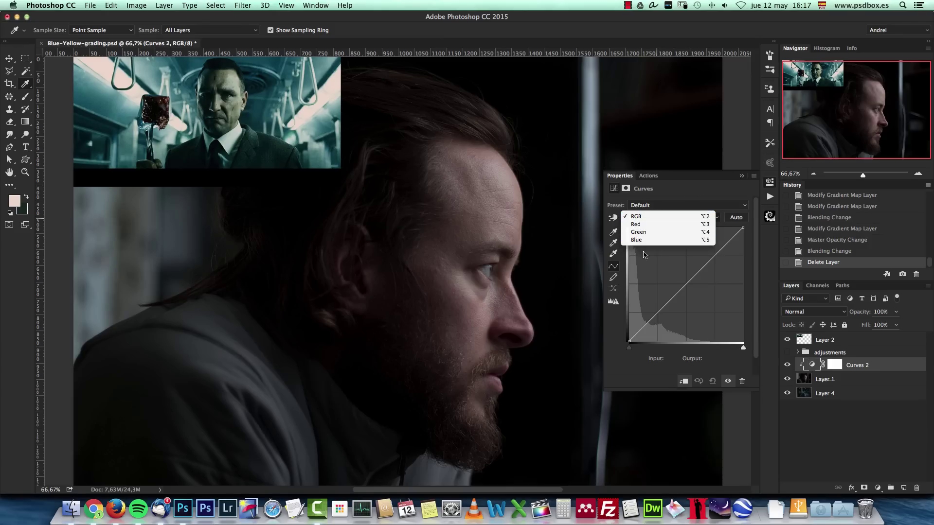
left_click(646, 241)
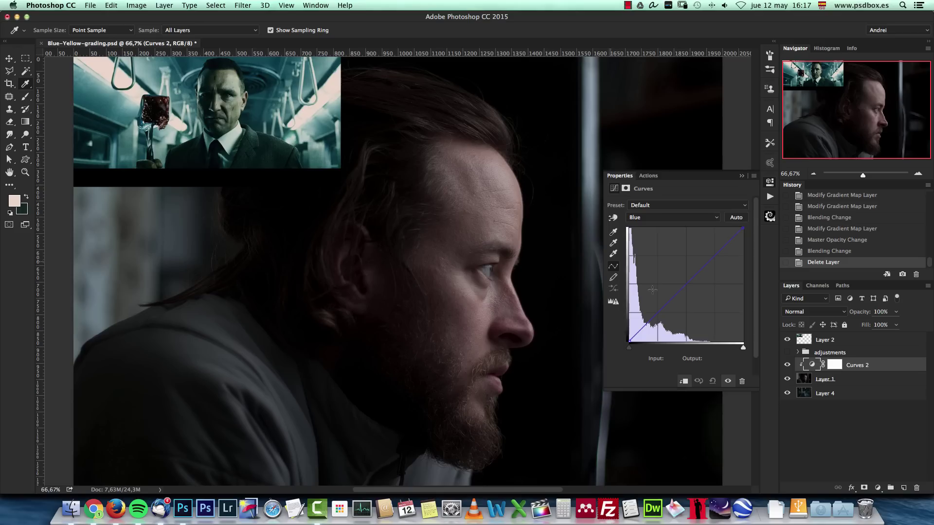
- Lower the blue curve's forehead-tone point to input 160, output 131, with extra points holding the shadows and brightest tones, and compare before and after
left_click(613, 218)
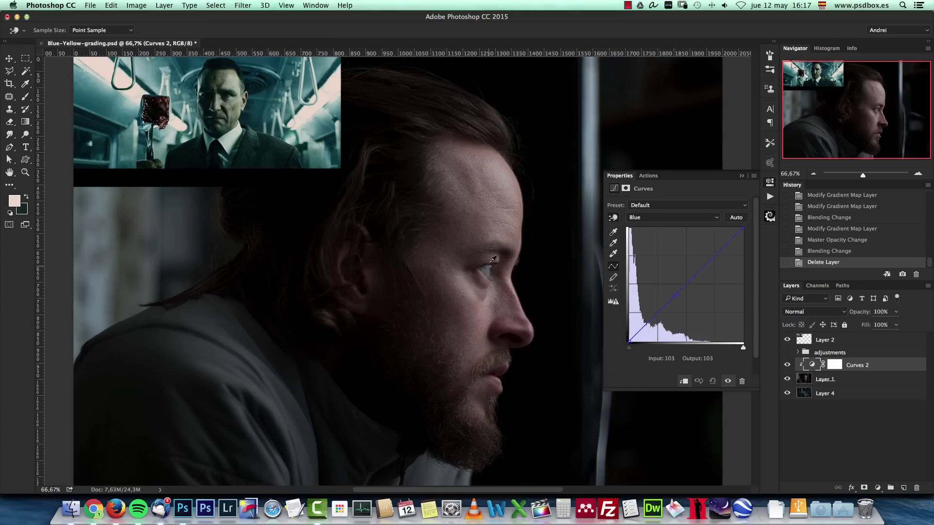
left_click(503, 178)
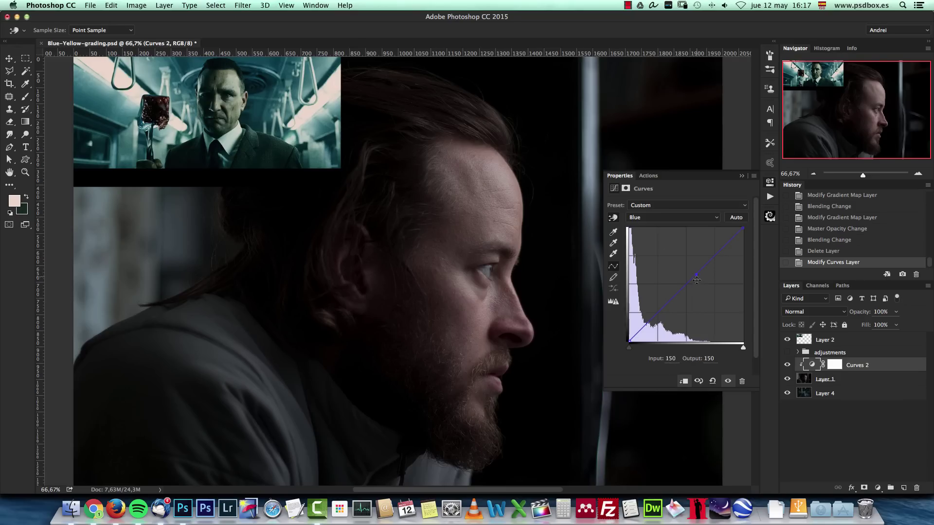
left_click_drag(697, 276, 696, 278)
left_click_drag(697, 280, 698, 279)
left_click_drag(672, 309, 670, 304)
left_click(725, 250)
left_click_drag(699, 283, 699, 280)
left_click_drag(703, 282, 703, 282)
left_click(787, 364)
left_click(787, 365)
- In the Curves 2 green channel, lift the black point and shadows, trying a lower-midtone point at input 57, output 69
left_click(656, 219)
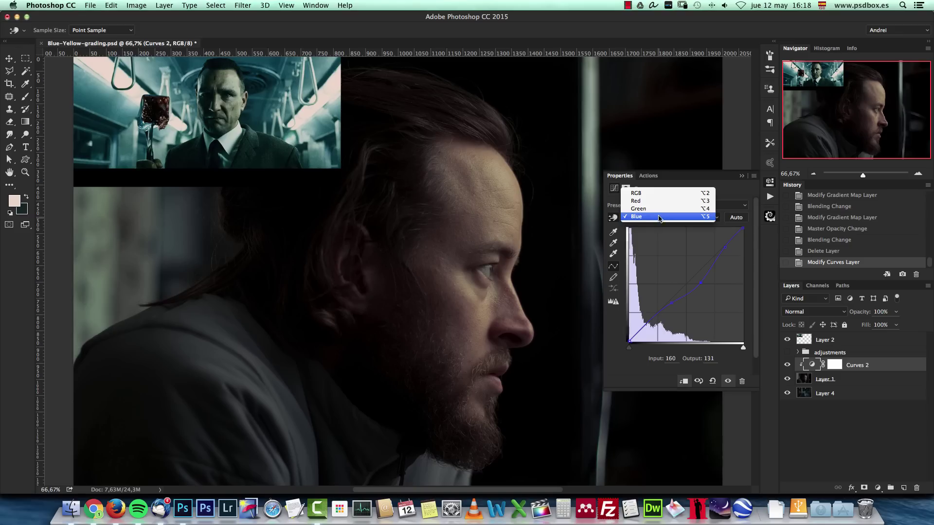
left_click(651, 209)
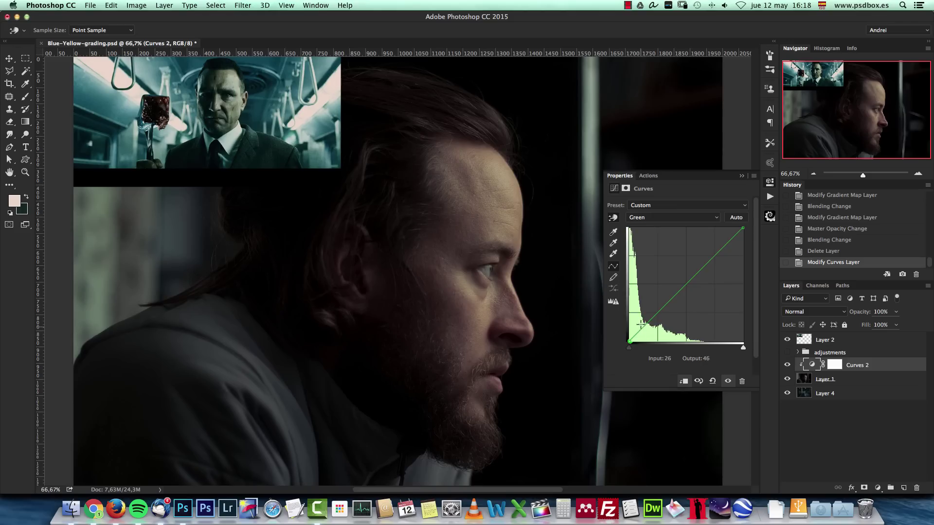
left_click_drag(629, 342, 625, 334)
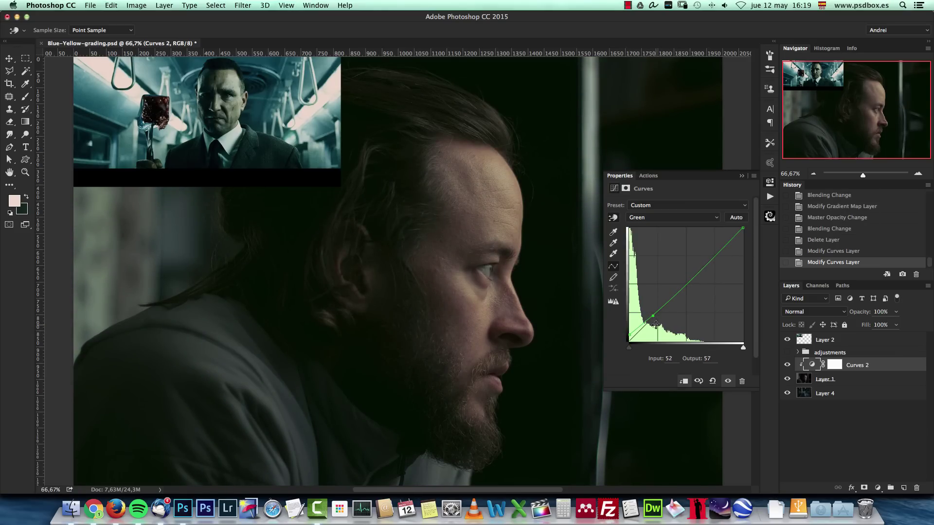
left_click(683, 287)
left_click_drag(683, 286, 686, 283)
left_click_drag(648, 320, 629, 339)
left_click(685, 283, "super")
left_click(644, 321)
left_click_drag(684, 284, 655, 311)
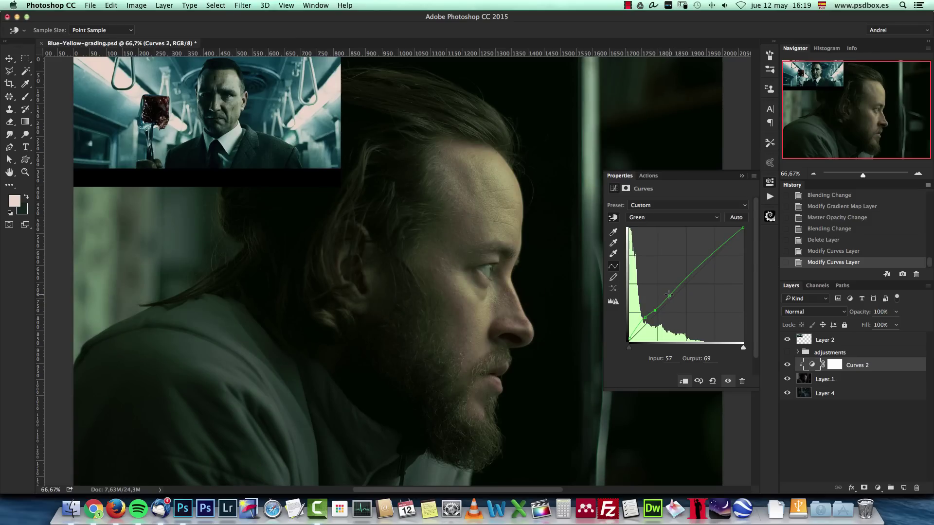
- Replace the green curve's lower-midtone point with one at input 113, output 116, and hold the highlights at input 204, output 203
left_click(655, 310, "super")
left_click_drag(655, 309, 680, 293)
left_click(688, 283)
left_click(720, 249)
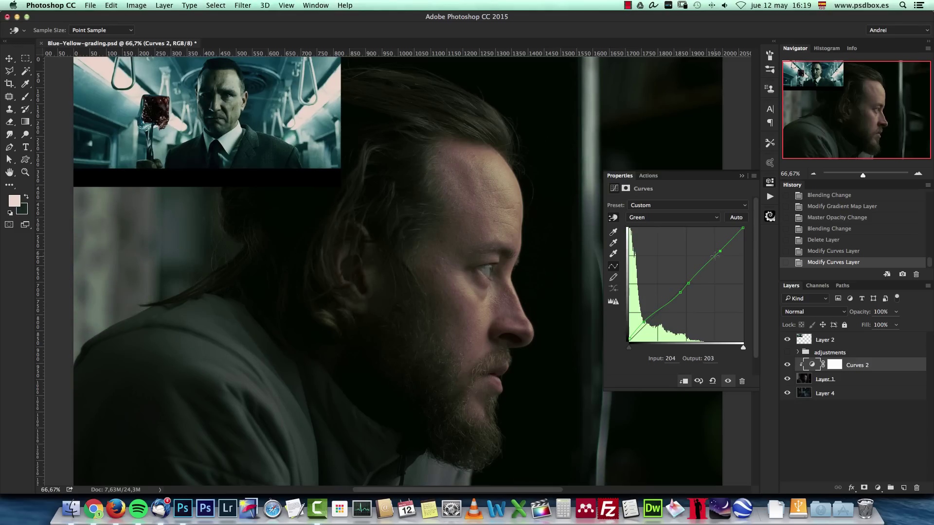
left_click(689, 282, "super")
left_click_drag(680, 293, 680, 290)
- In the red channel, anchor the highlights, pull the shadows and midtones slightly down, and move the black point inward
left_click(651, 220)
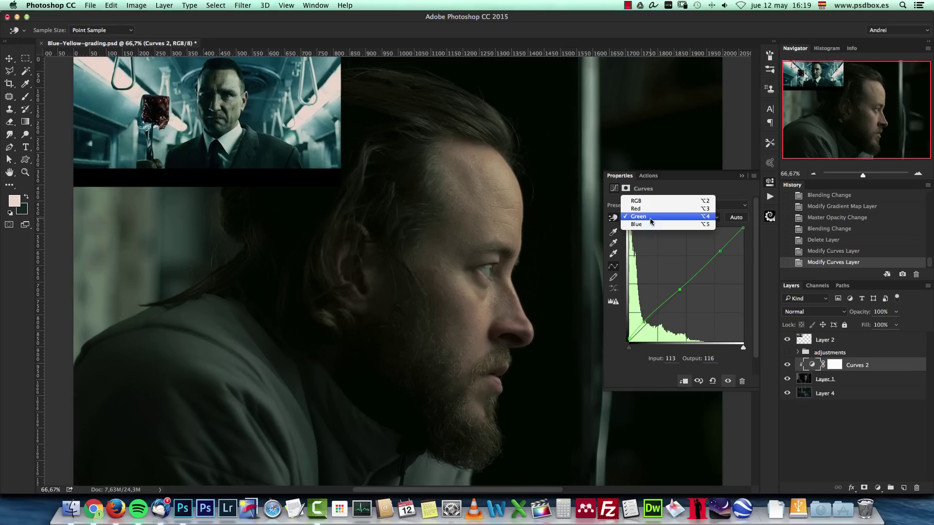
left_click(645, 210)
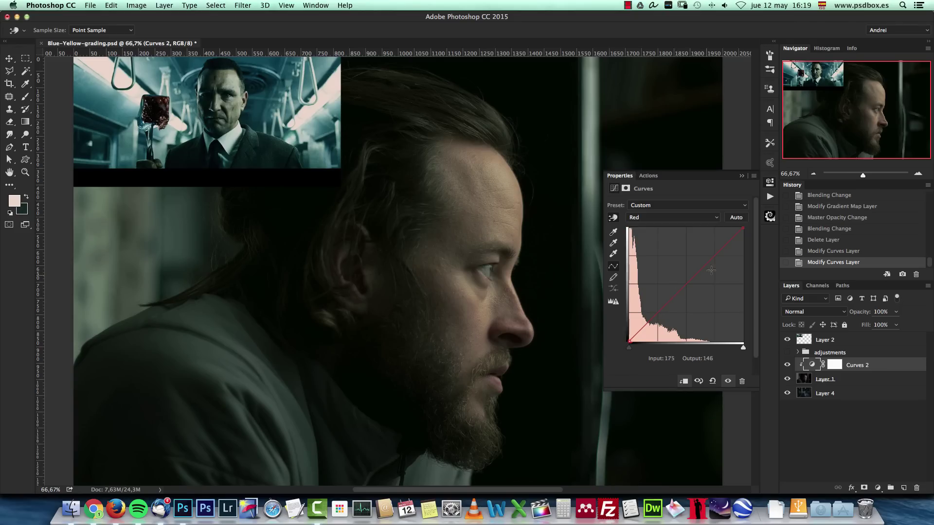
left_click(716, 254)
left_click_drag(662, 308, 661, 317)
left_click_drag(686, 284, 686, 288)
left_click_drag(629, 340, 635, 340)
- In the blue channel, lift the black point slightly and fine-tune the shadow point
left_click(662, 219)
left_click(636, 246)
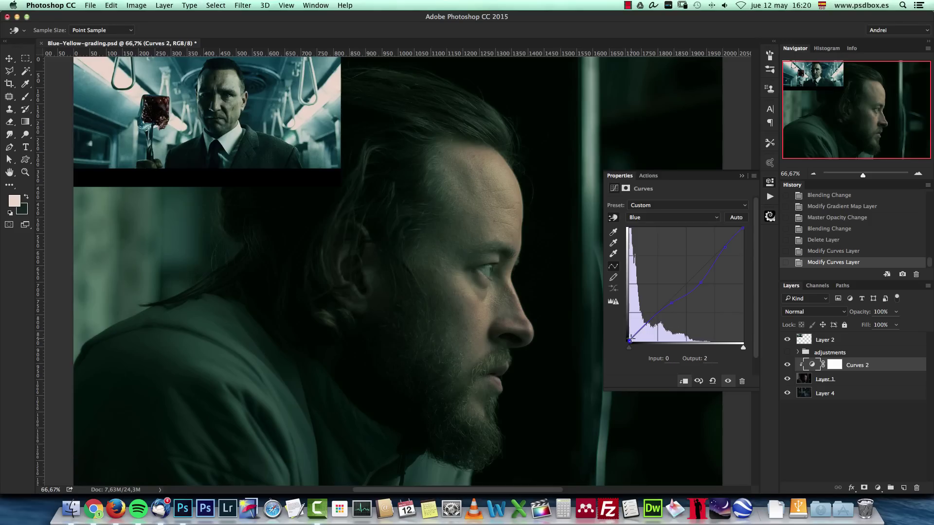
left_click_drag(626, 341, 624, 339)
left_click_drag(655, 310, 654, 310)
left_click(628, 339)
left_click(742, 176)
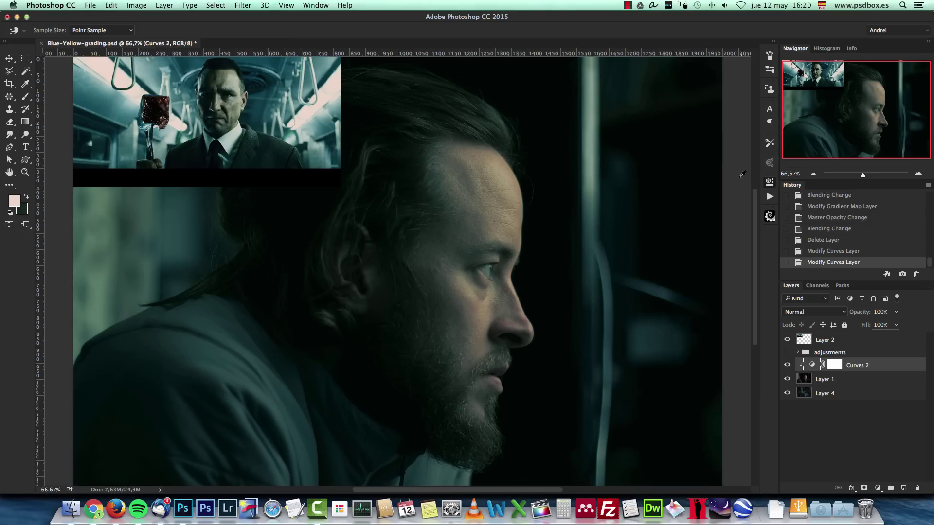
- Compare the portrait with and without the Curves 2 adjustment
left_click(787, 364)
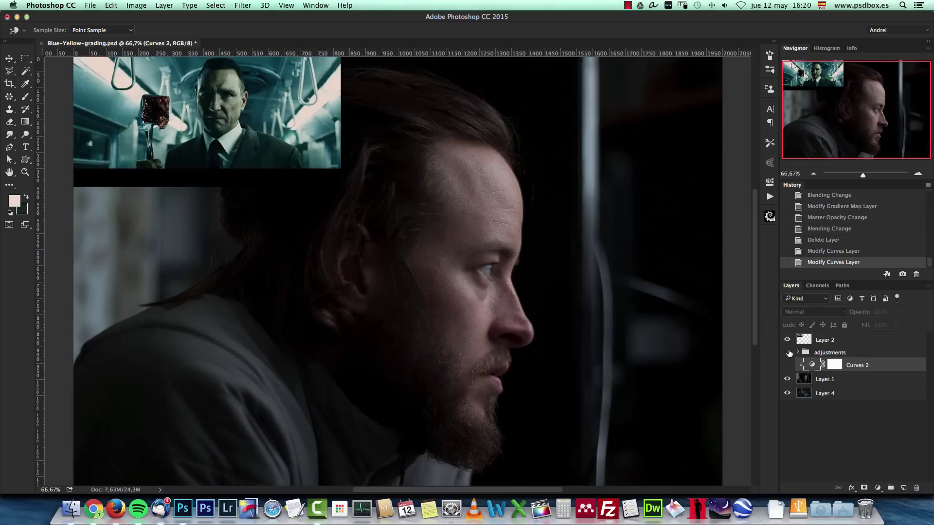
left_click(787, 365)
left_click(787, 365)
left_click(787, 364)
left_click(787, 365)
left_click(787, 365)
left_click(788, 365)
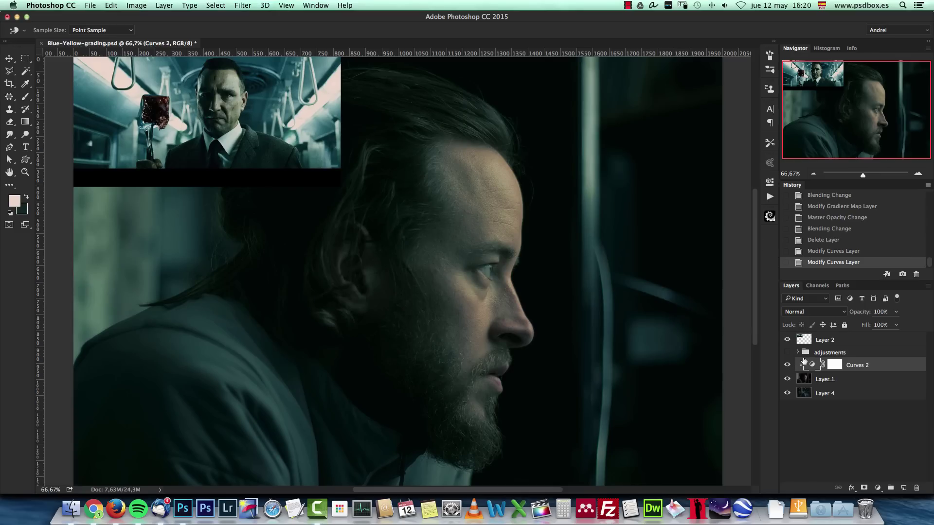
- Add a Selective Color adjustment clipped to Layer 1, beneath Curves 2
left_click(865, 384)
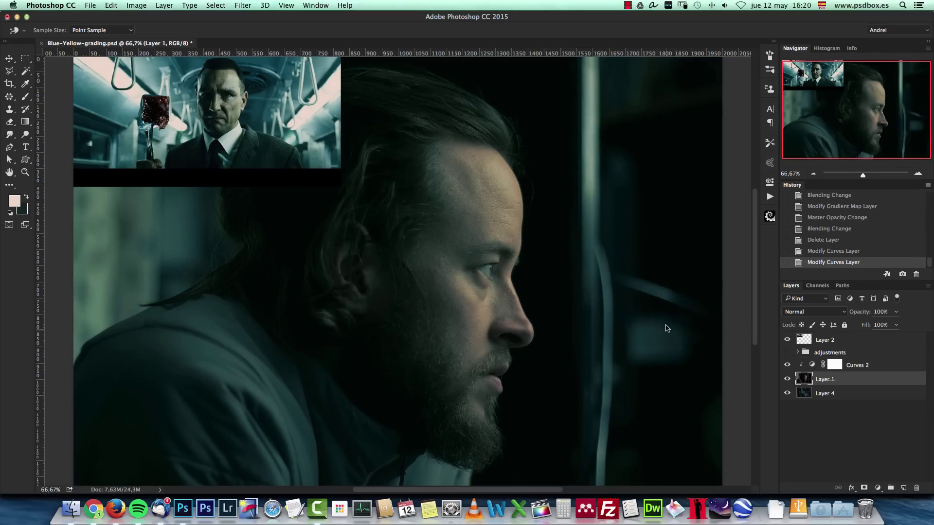
left_click(877, 487)
left_click(884, 469)
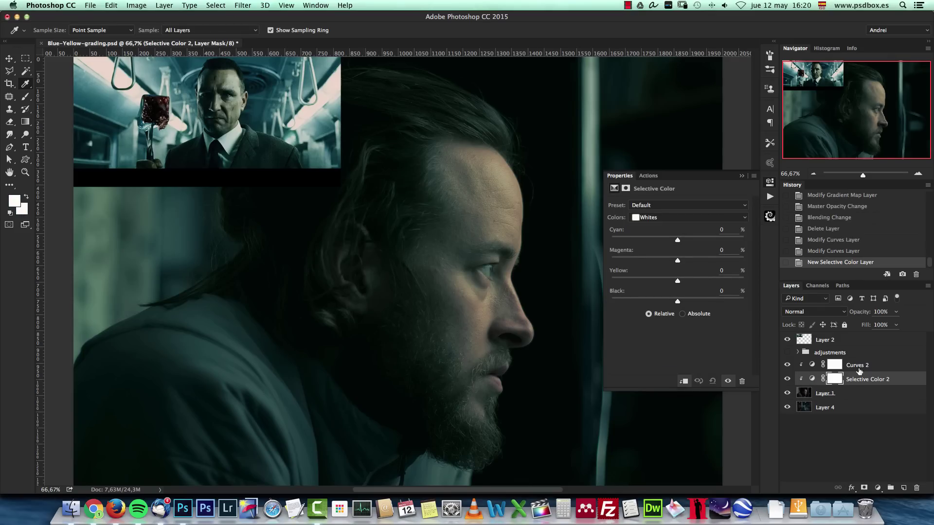
- Compare the portrait with and without Curves 2 and look through the color ranges available in Selective Color
left_click(788, 365)
left_click(787, 365)
left_click(680, 226)
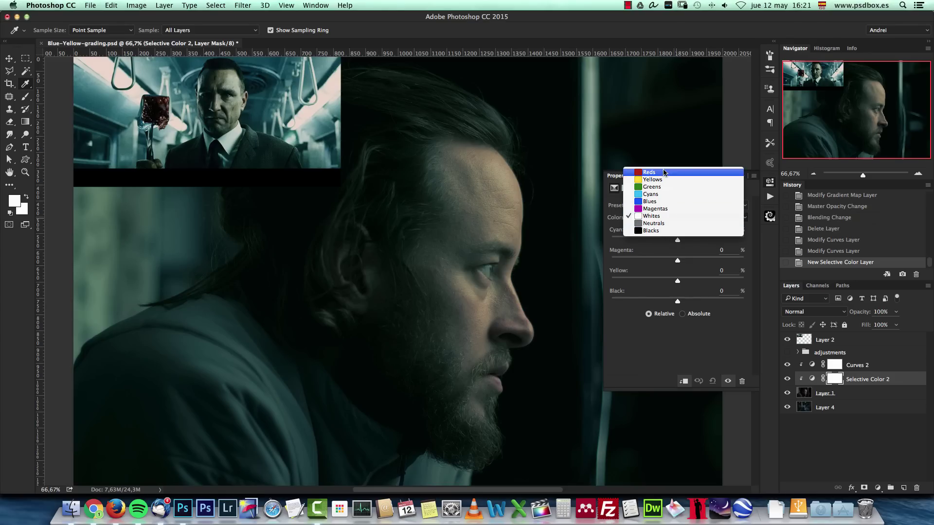
left_click(622, 321)
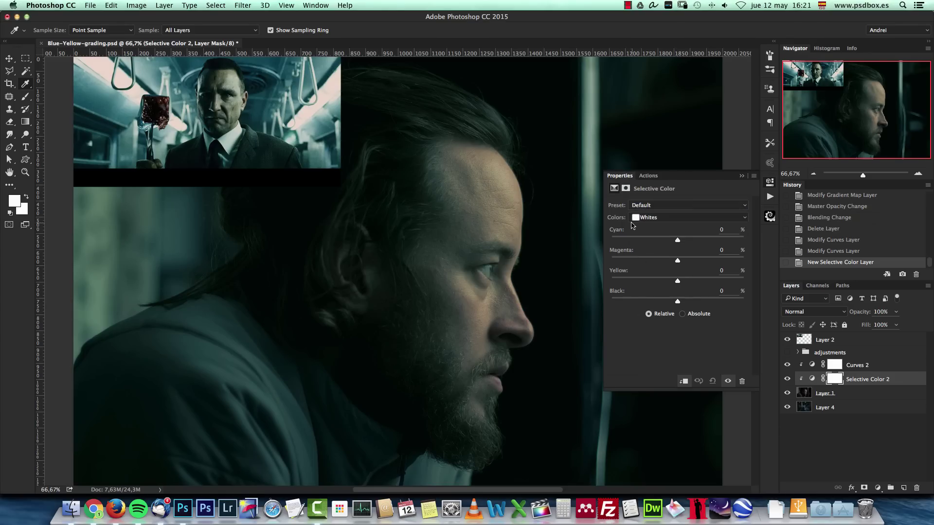
left_click(667, 218)
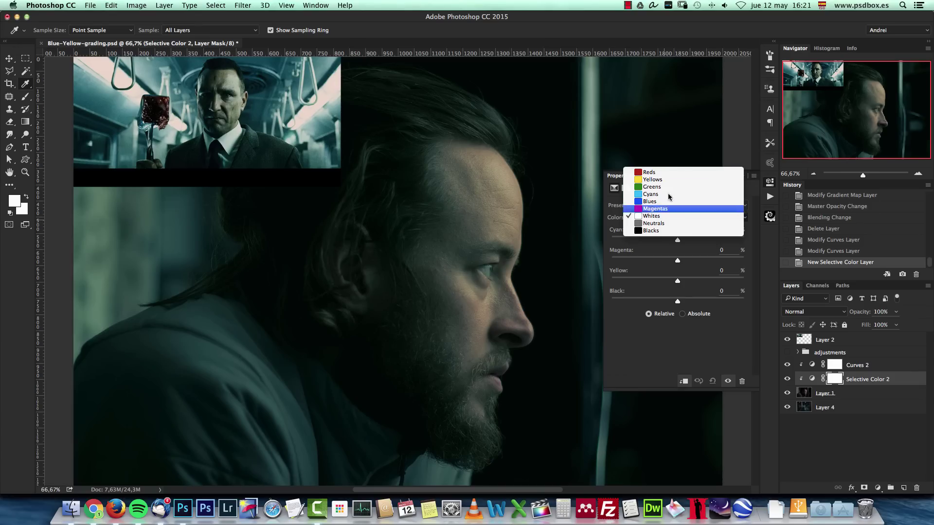
left_click(734, 332)
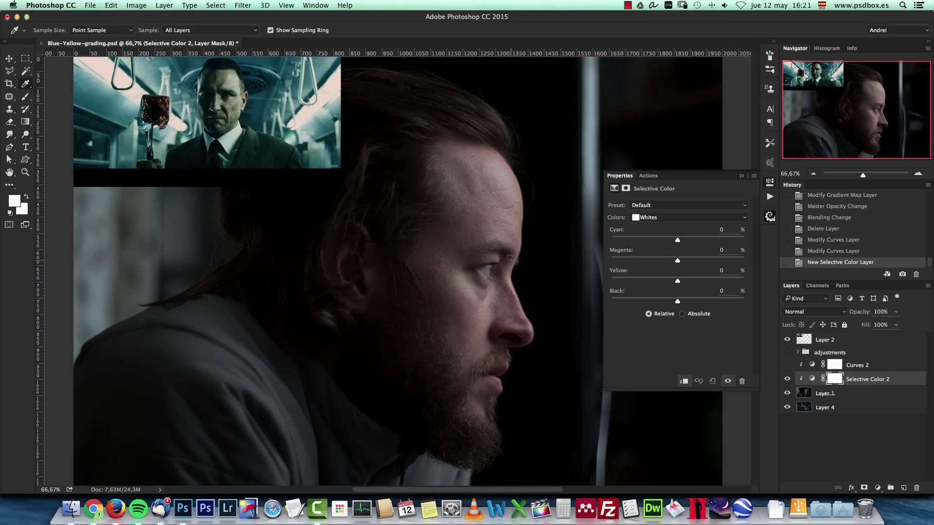
left_click(787, 365)
- Set Cyan to +98% for the Yellows in Selective Color 2 and compare before and after
left_click(811, 379)
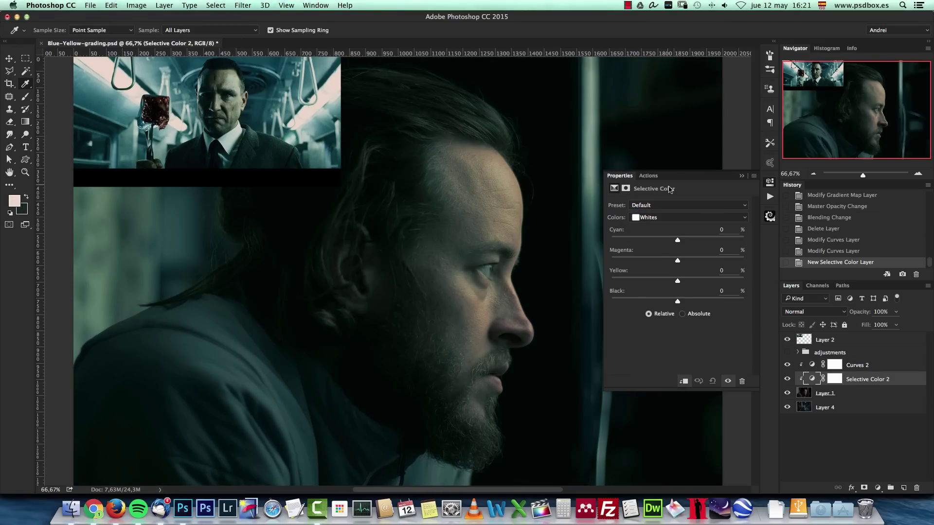
left_click(661, 217)
left_click(656, 183)
left_click_drag(679, 240, 742, 242)
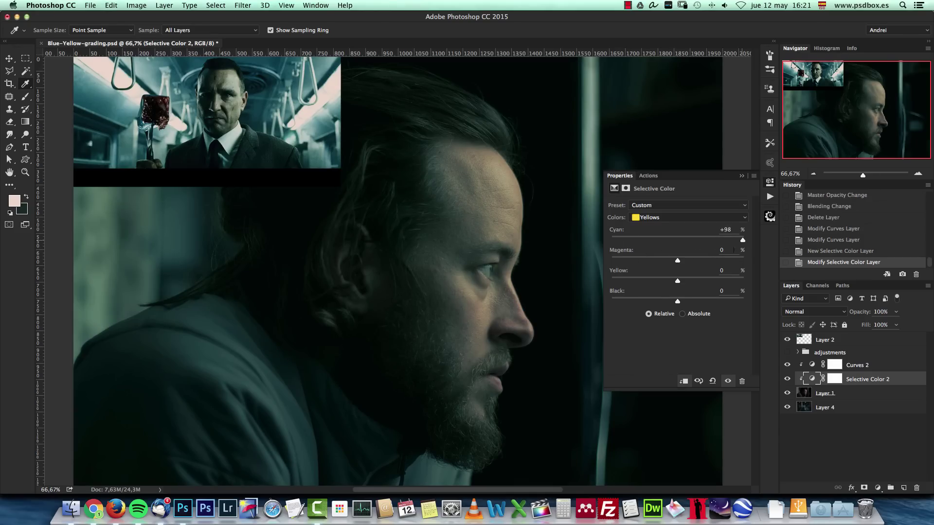
left_click(787, 379)
left_click(787, 379)
left_click(787, 379)
left_click(786, 379)
- Set Yellow to +15% for the Yellows and raise their Black slightly
left_click(672, 218)
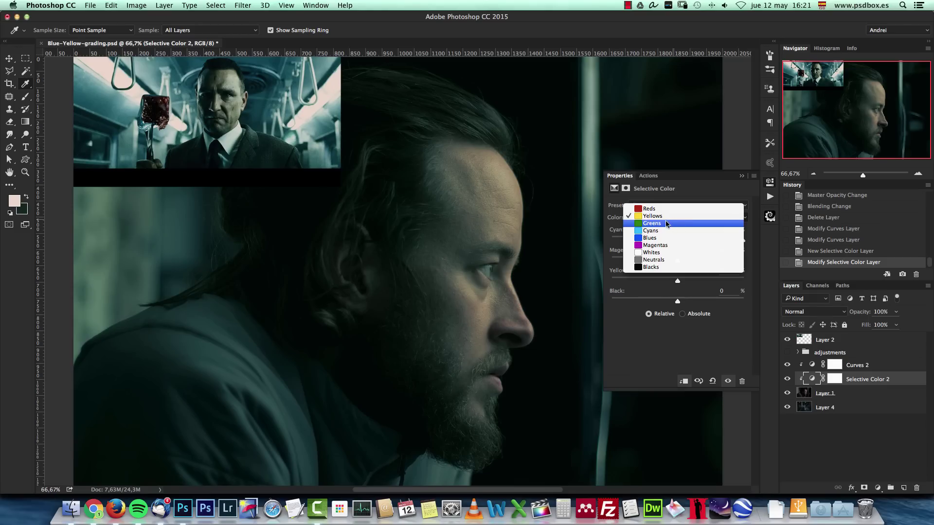
left_click(664, 215)
mouse_move(678, 282)
left_mouse_down()
mouse_move(628, 285)
mouse_move(706, 285)
mouse_move(687, 284)
left_mouse_up()
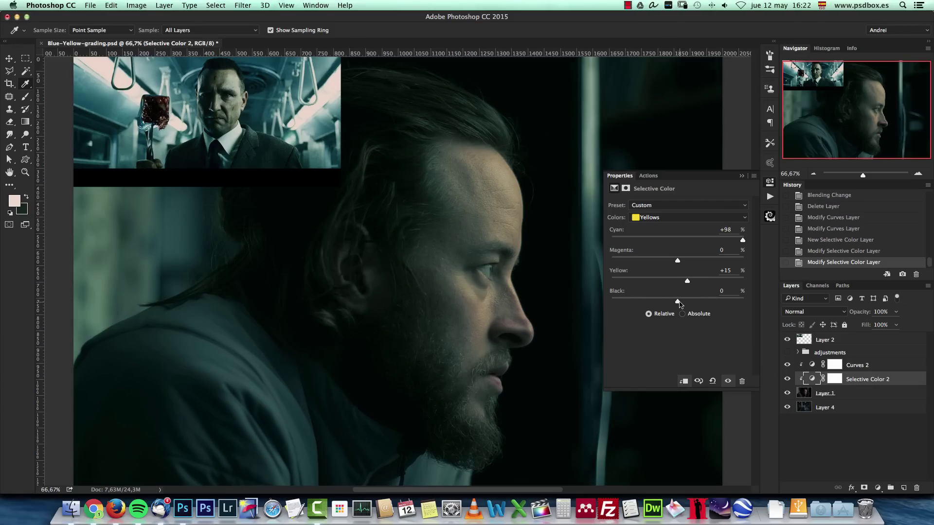
mouse_move(679, 304)
left_mouse_down()
mouse_move(696, 304)
mouse_move(649, 310)
mouse_move(716, 305)
mouse_move(627, 305)
mouse_move(705, 304)
mouse_move(682, 304)
left_mouse_up()
- For the Reds, adjust Cyan, increase Yellow, and set Black to +12%
left_click(667, 219)
left_click(662, 208)
left_click_drag(677, 241, 662, 252)
left_click(688, 248)
left_click_drag(681, 285, 716, 282)
left_click_drag(646, 293, 685, 301)
- For the Whites, set Yellow to +32%, raise Cyan moderately, and keep Black at 0%
left_click(670, 218)
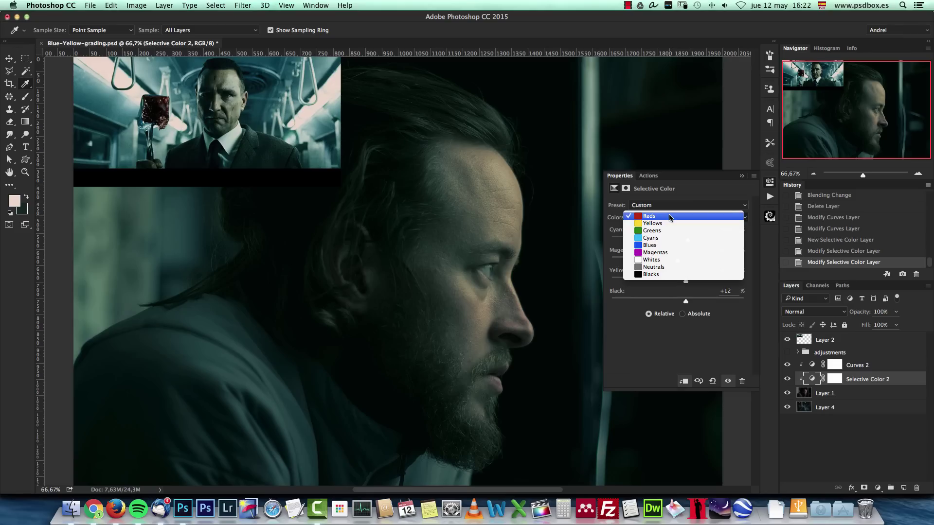
left_click(649, 260)
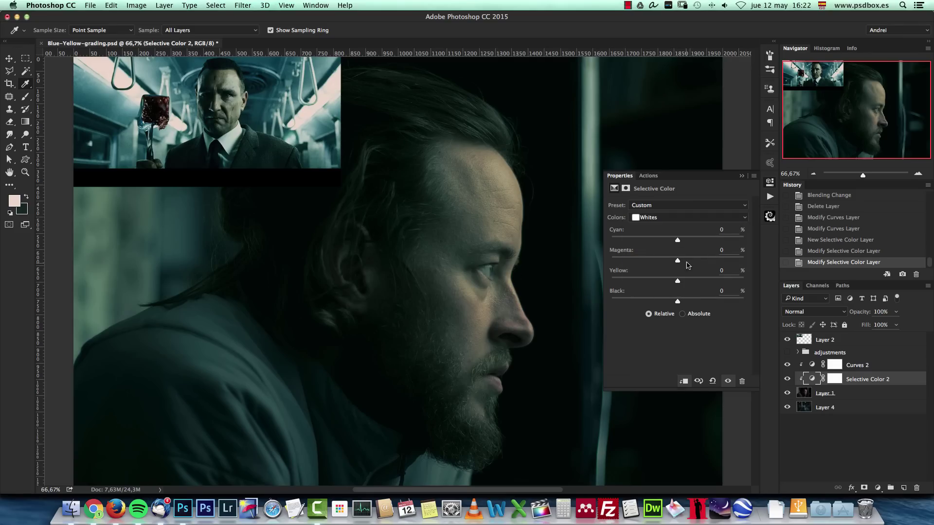
left_click_drag(677, 284, 699, 282)
mouse_move(677, 240)
left_mouse_down()
mouse_move(701, 241)
mouse_move(679, 241)
mouse_move(689, 241)
left_mouse_up()
mouse_move(678, 302)
left_mouse_down()
mouse_move(707, 307)
mouse_move(671, 308)
mouse_move(680, 308)
left_mouse_up()
left_click_drag(730, 291, 699, 292)
type("0")
- For the Blacks, set Cyan to +7%, Magenta to 0% and Yellow to -2%
left_click(667, 219)
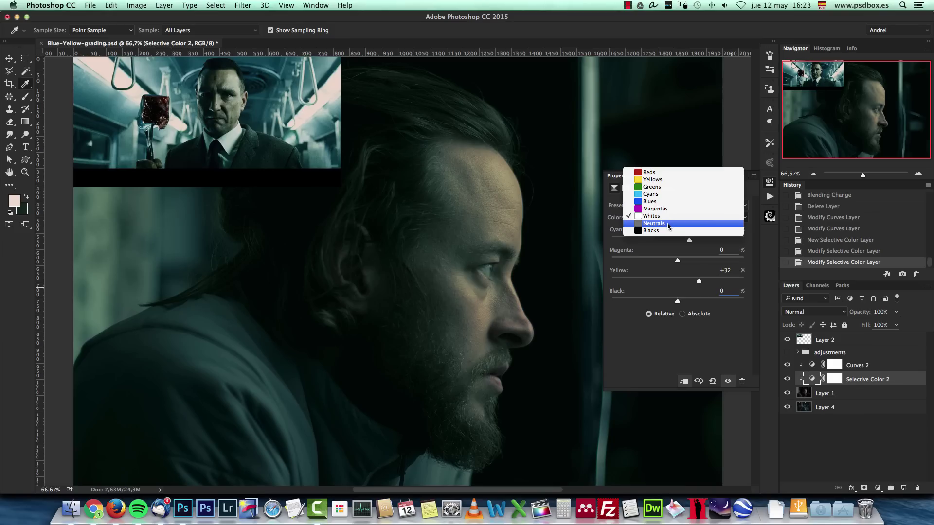
left_click(660, 231)
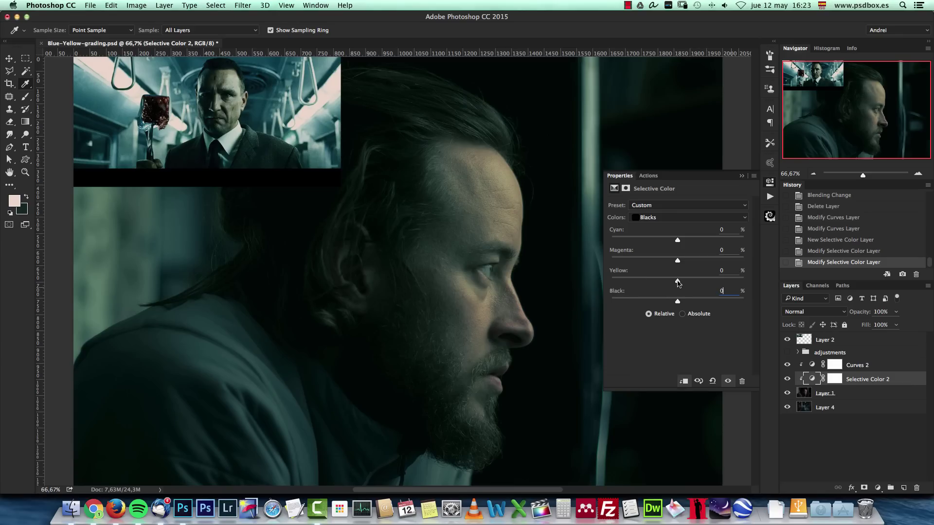
left_click_drag(677, 283, 674, 284)
key("shift+Tab")
left_click_drag(679, 242, 682, 242)
left_click_drag(677, 261, 675, 261)
type("0")
- For the Neutrals, raise Cyan slightly, lower Yellow slightly, and set Magenta to 0%
left_click(680, 220)
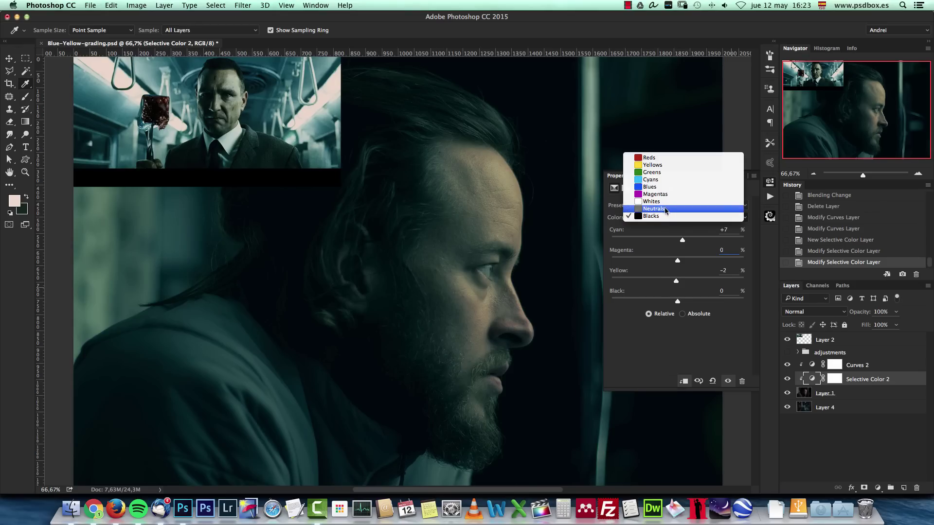
left_click(664, 208)
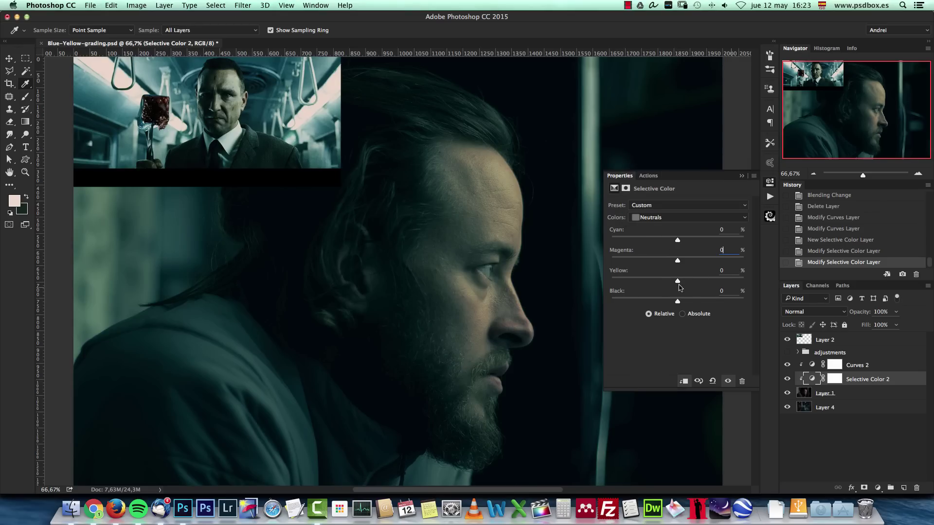
mouse_move(679, 283)
left_mouse_down()
mouse_move(689, 284)
mouse_move(673, 292)
left_mouse_up()
left_click_drag(679, 243, 684, 242)
left_click_drag(677, 302, 680, 301)
key("Tab")
key("Tab")
type("0")
left_click_drag(677, 261, 674, 261)
double_click(723, 250)
type("0")
left_click(742, 175)
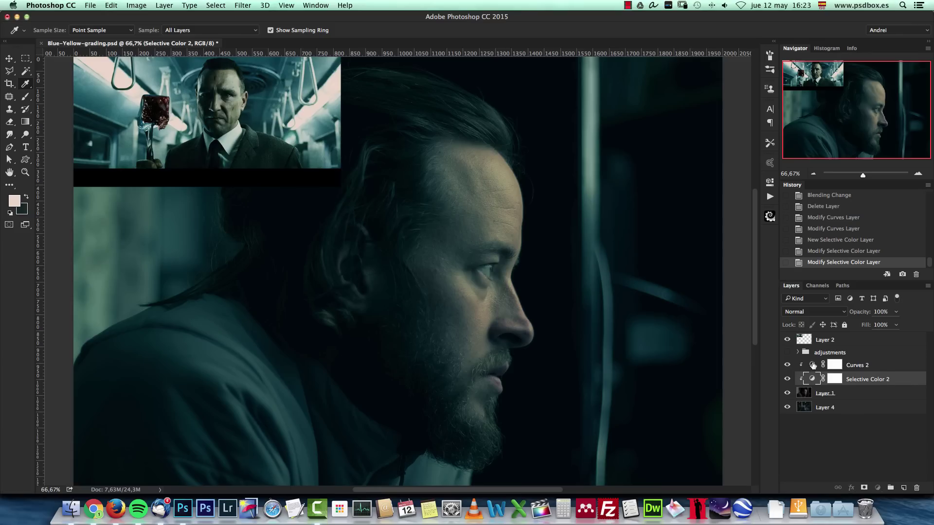
- In Curves 2's RGB curve, add a highlight point at input 197, output 205, lower the shadows slightly, and set the white point to input 252
left_click(833, 365)
double_click(812, 365)
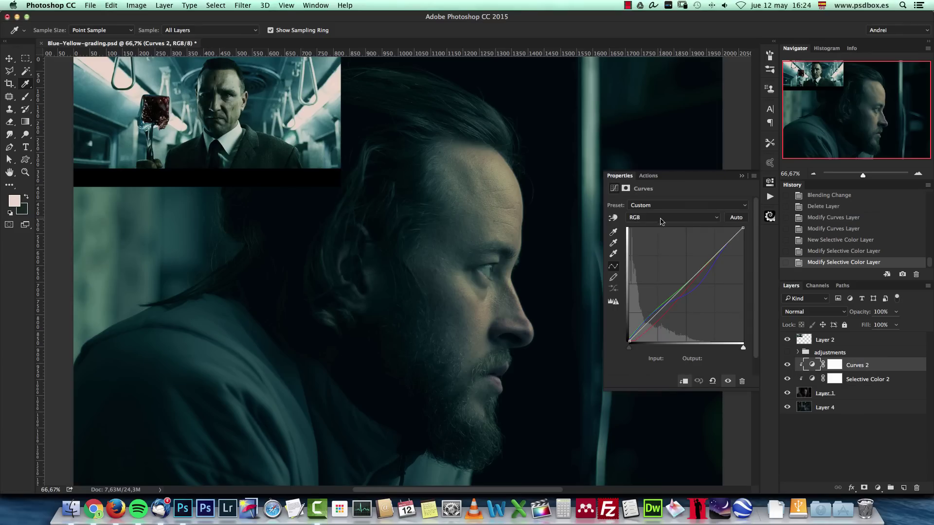
left_click_drag(742, 229, 717, 250)
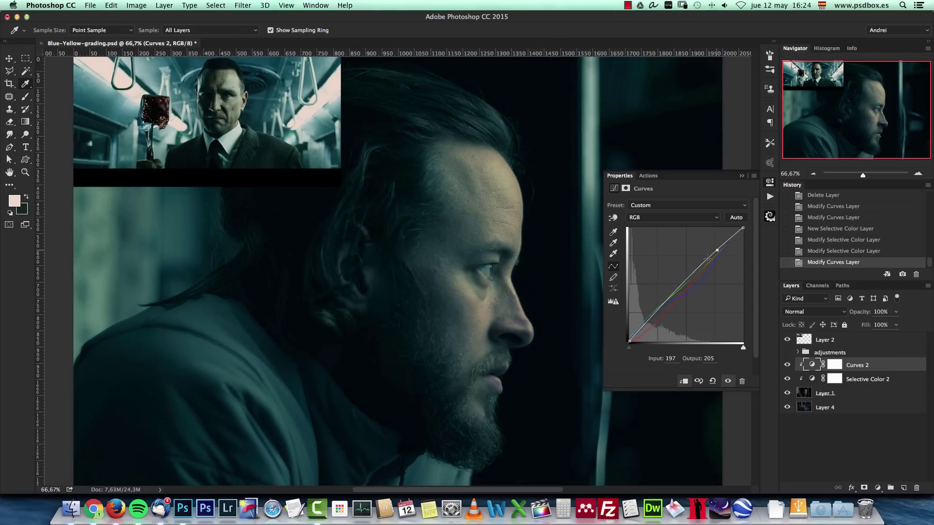
left_click_drag(656, 310, 657, 312)
left_click(716, 250)
left_click(743, 227)
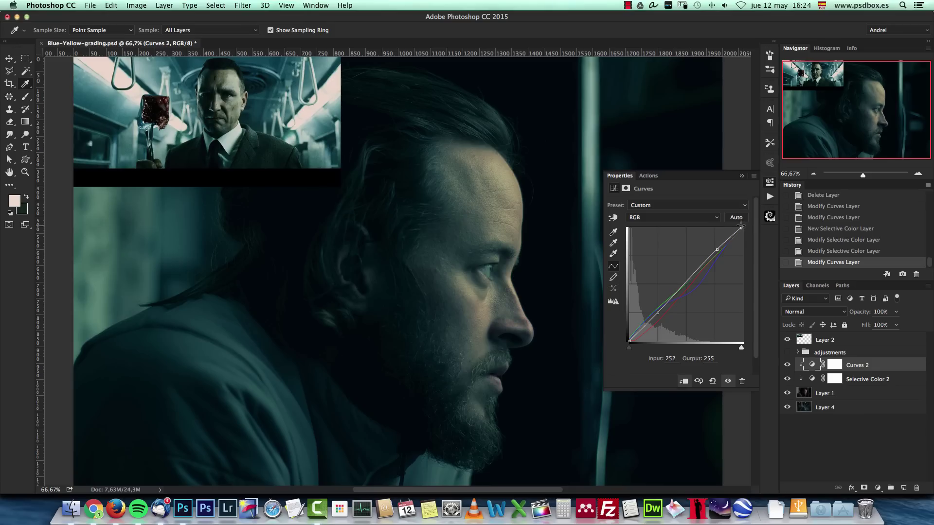
left_click(742, 176)
- Compare the portrait with and without Curves 2, and compare the full grade with the original Layer 1
left_click(787, 365)
left_click(787, 365)
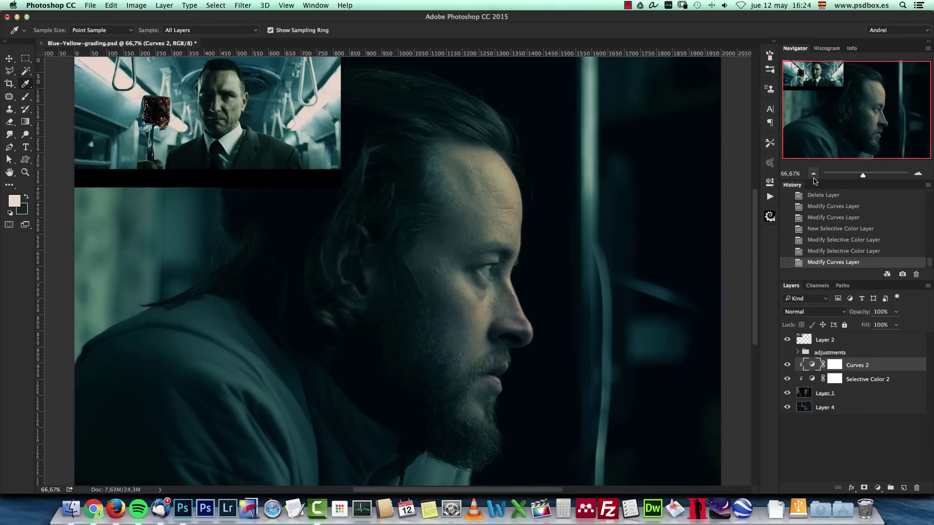
left_click(812, 174)
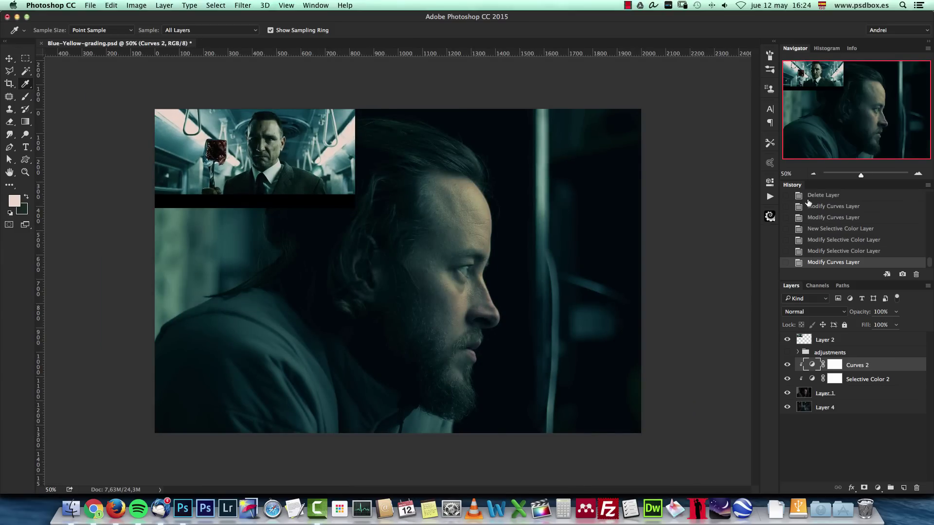
left_click(788, 393, "alt")
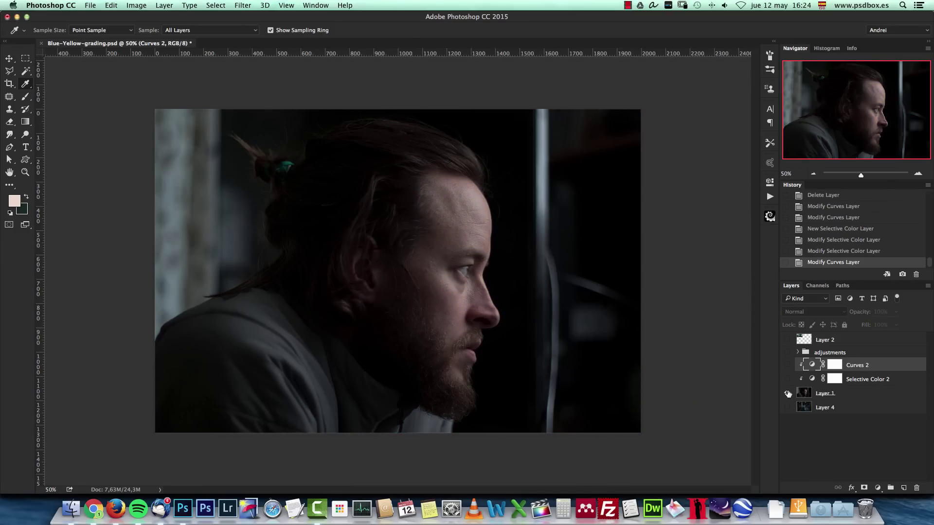
left_click(788, 393, "alt")
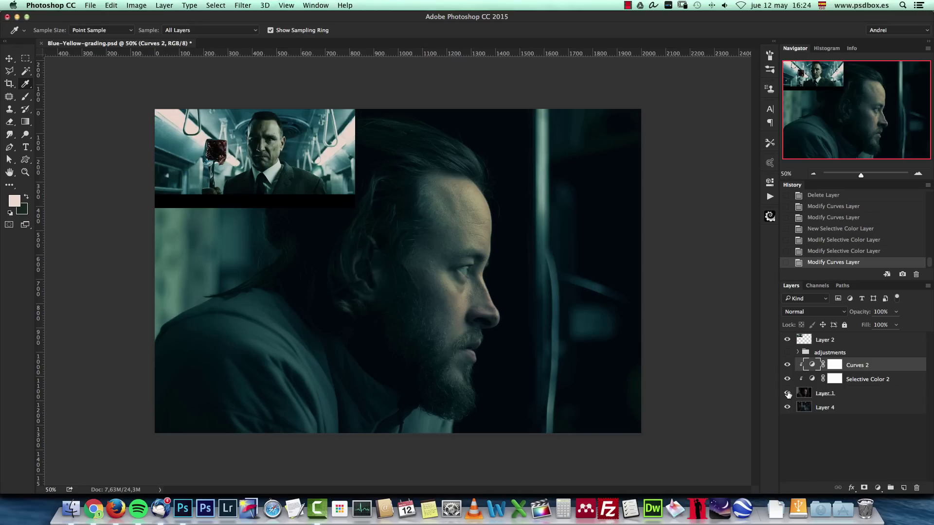
left_click(917, 173)
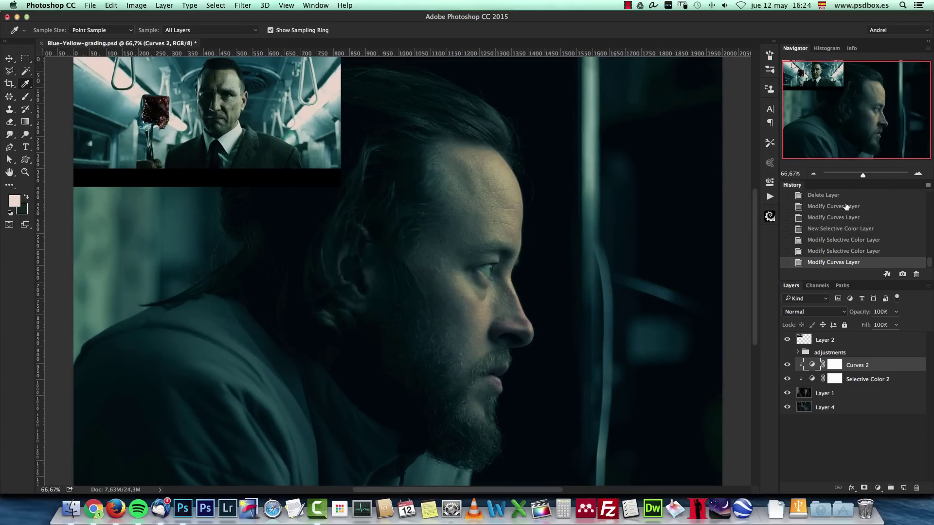